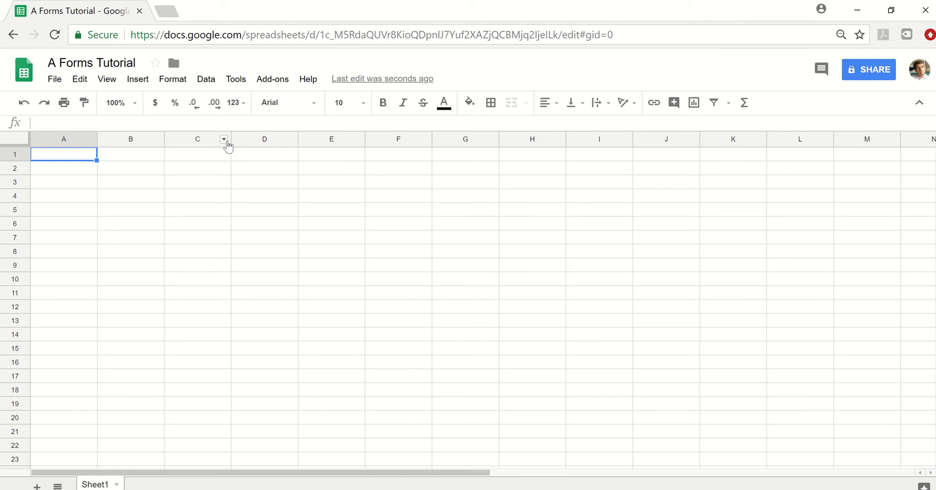
Enter the column headings "Tool #", "Last name" and "Description" in cells A1 to C1.
{"action": "type", "text": "d"}
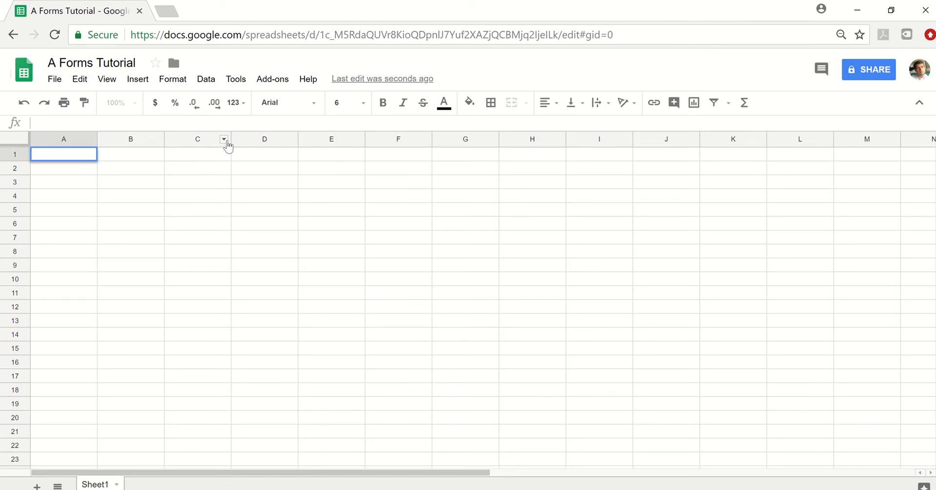
{"action": "type", "text": "ool #"}
{"action": "key", "text": "Tab"}
{"action": "type", "text": "L"}
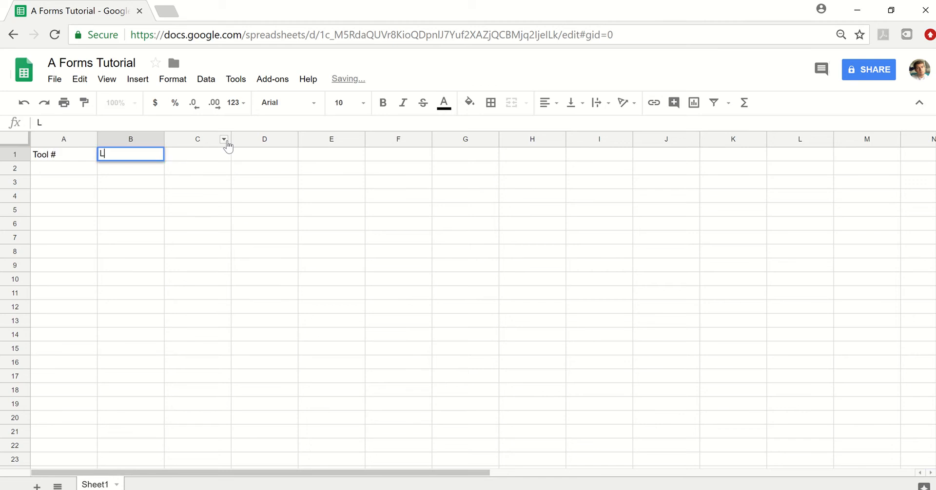
{"action": "type", "text": "ast name"}
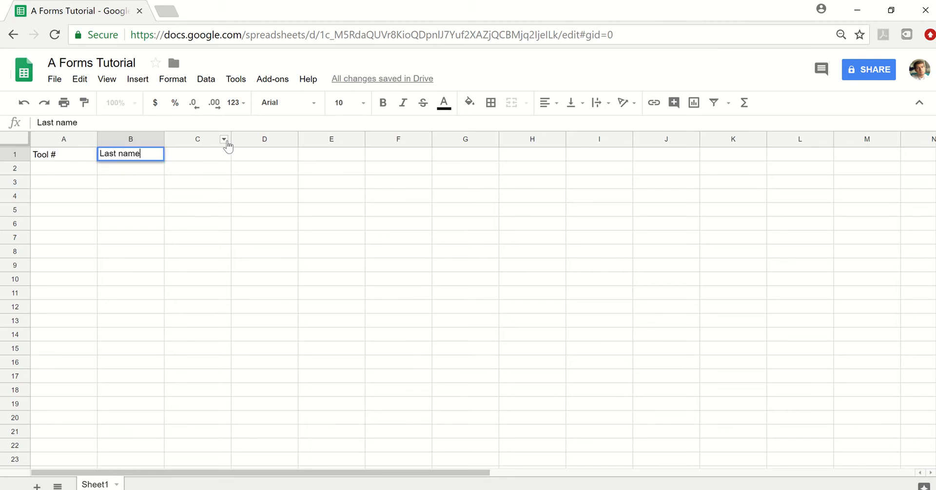
{"action": "key", "text": "Tab"}
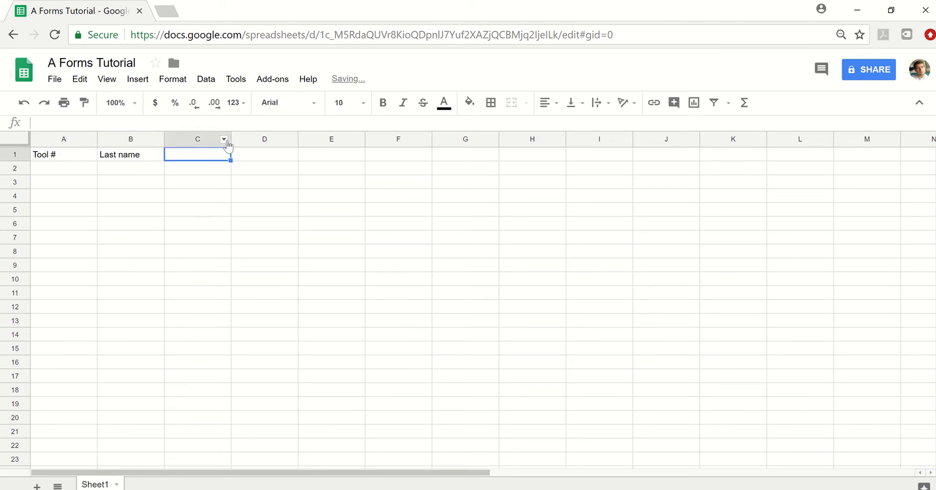
{"action": "type", "text": "Desc"}
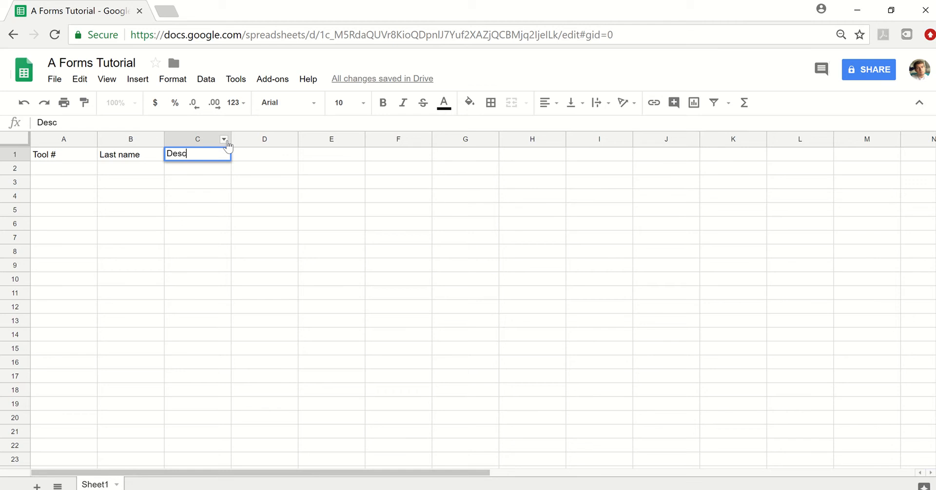
{"action": "type", "text": "ription"}
{"action": "key", "text": "Tab"}
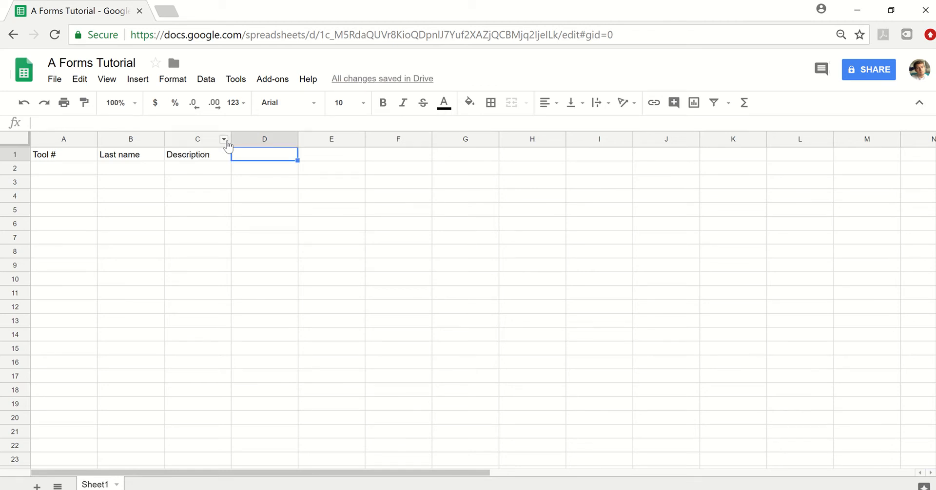
Enter the headings "Quantity" in D1 and "Date" in E1.
{"action": "type", "text": "Quan"}
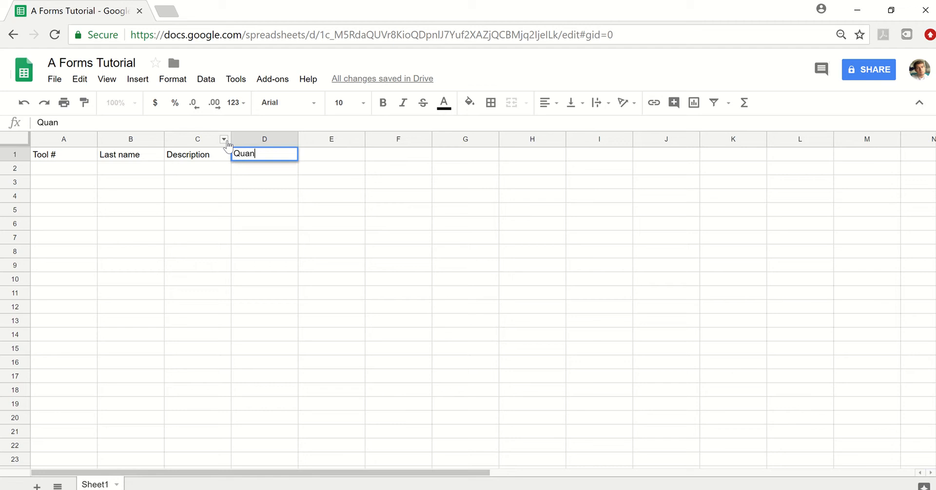
{"action": "type", "text": "tity"}
{"action": "key", "text": "Tab"}
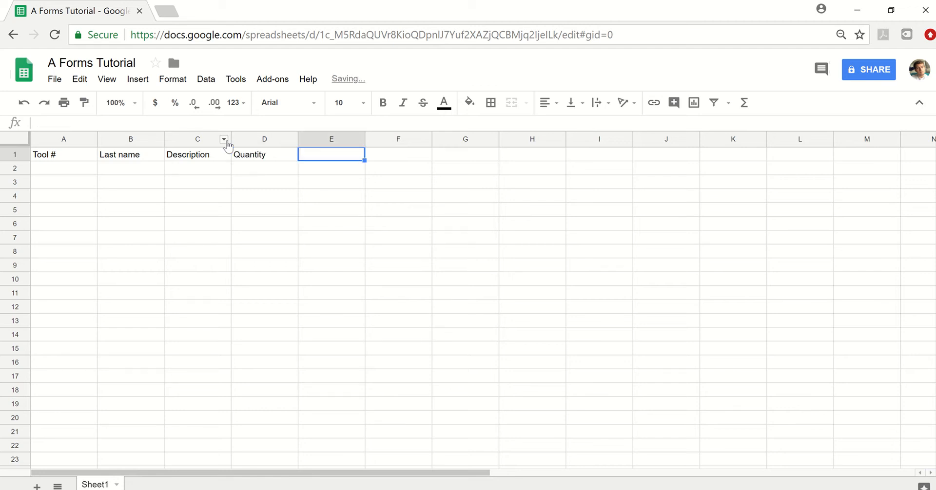
{"action": "type", "text": "Date"}
{"action": "key", "text": "Tab"}
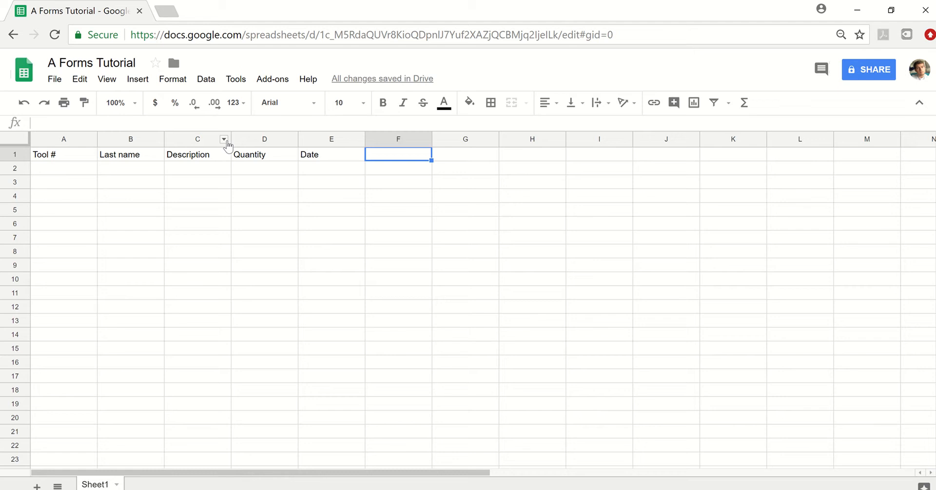
Enter the heading "tool value is > 10,000" in F1 and widen column F to fit it.
{"action": "type", "text": "tool va"}
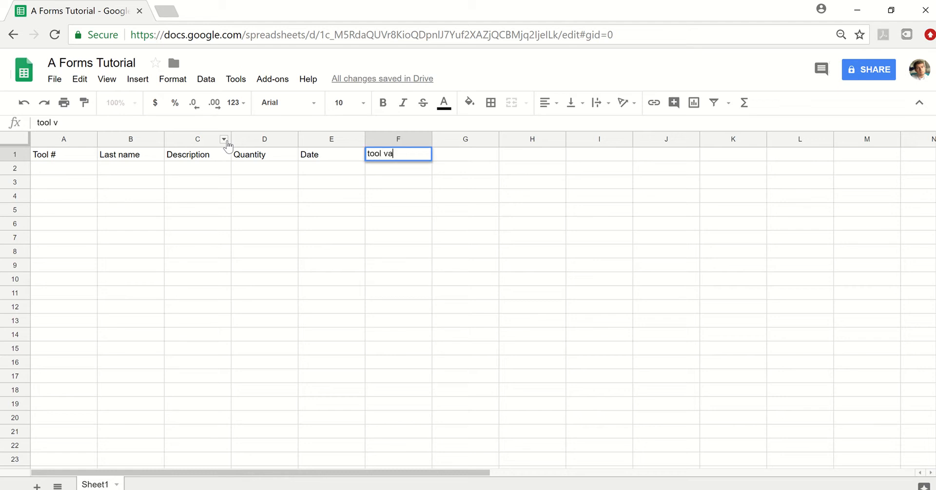
{"action": "type", "text": "lue is > 10"}
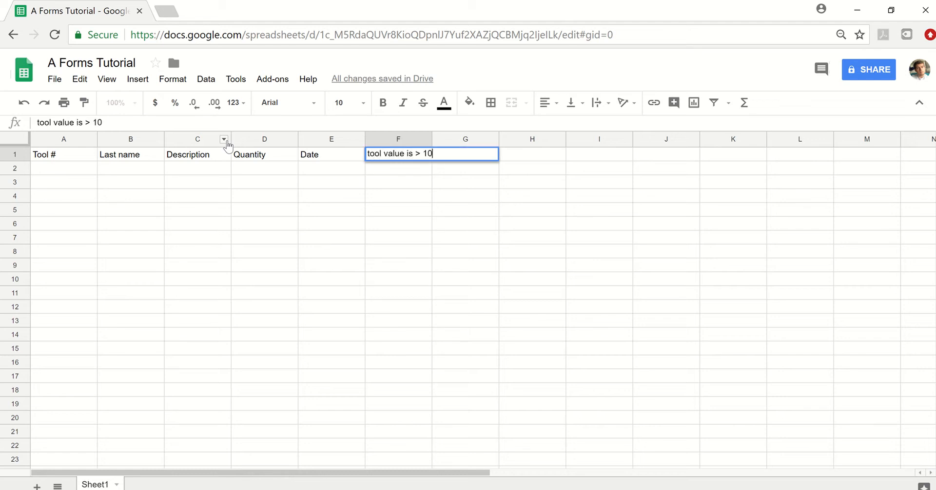
{"action": "type", "text": ",000"}
{"action": "key", "text": "Return"}
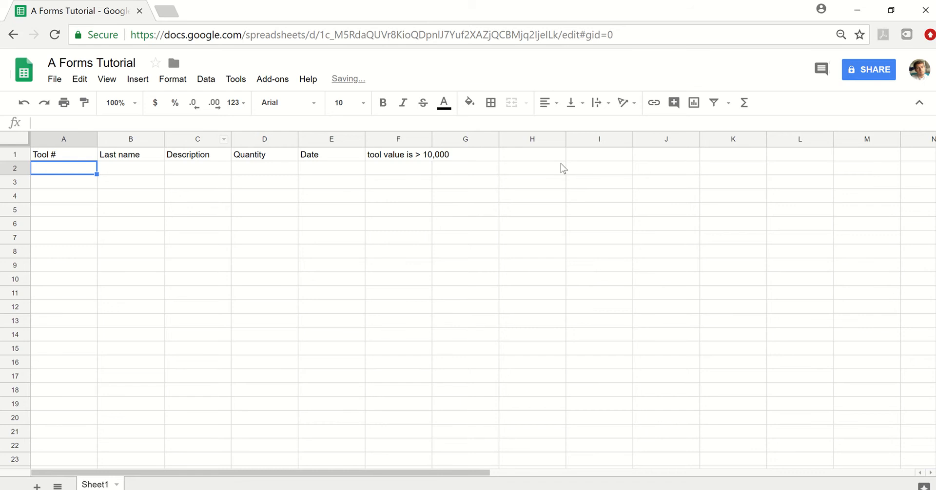
{"action": "left_click_drag", "start_coordinate": [431, 141], "coordinate": [452, 142]}
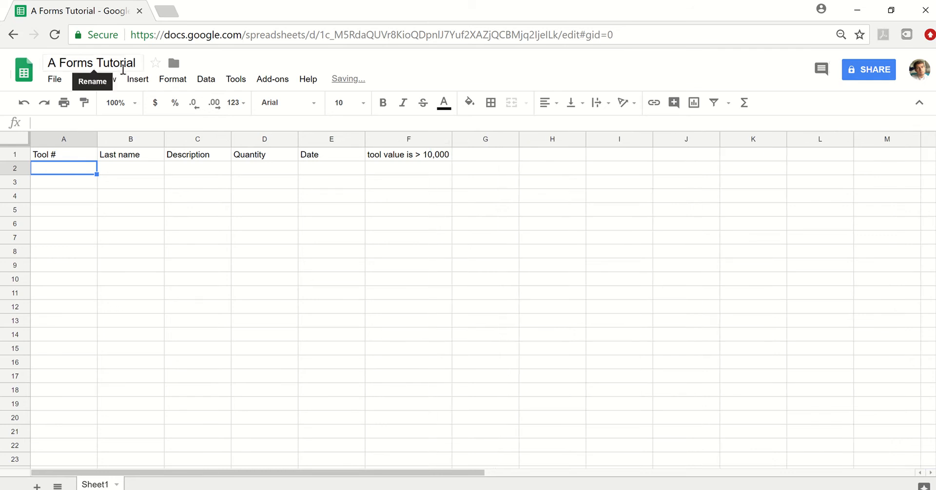
Insert a new form linked to this spreadsheet.
{"action": "left_click", "coordinate": [202, 88]}
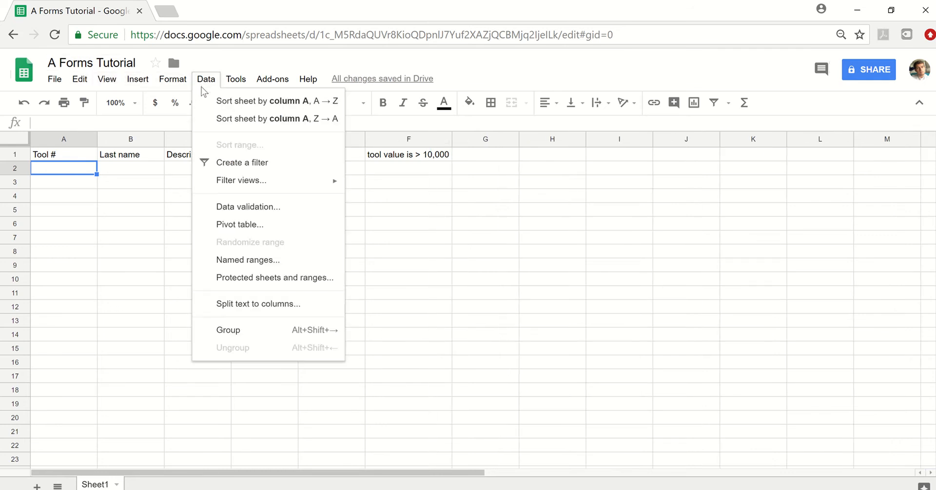
{"action": "mouse_move", "coordinate": [137, 80]}
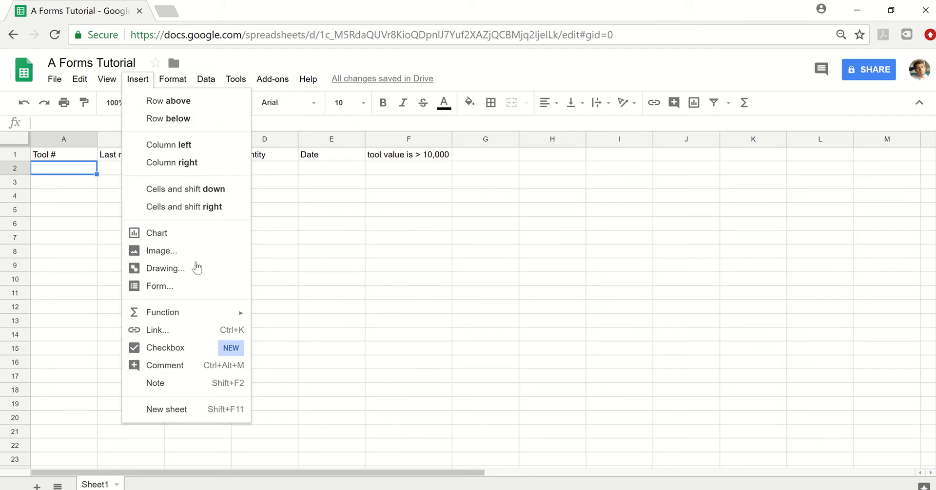
{"action": "left_click", "coordinate": [190, 286]}
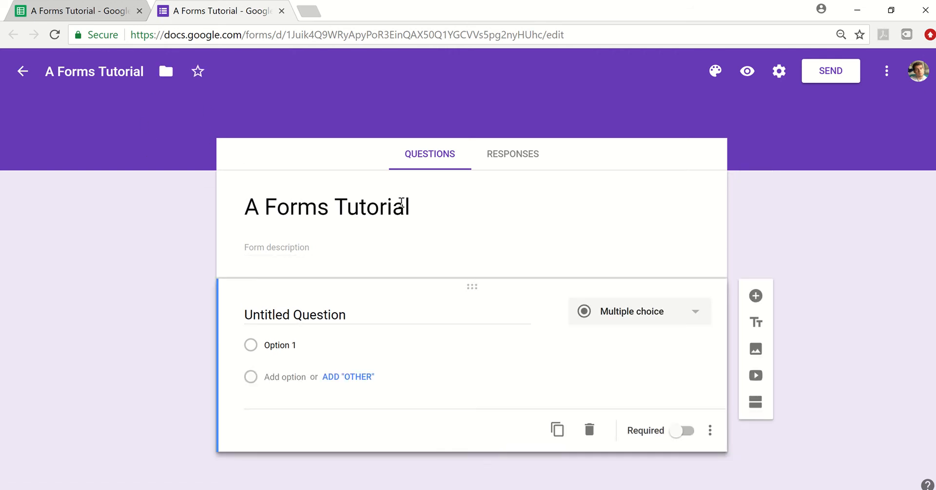
Replace the form's title with "Tool Crib".
{"action": "left_click", "coordinate": [416, 205]}
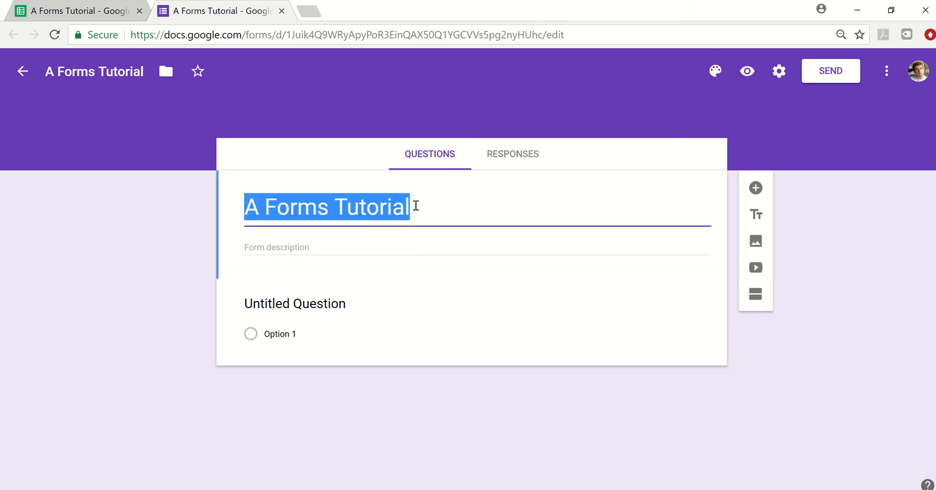
{"action": "type", "text": "Tool cr"}
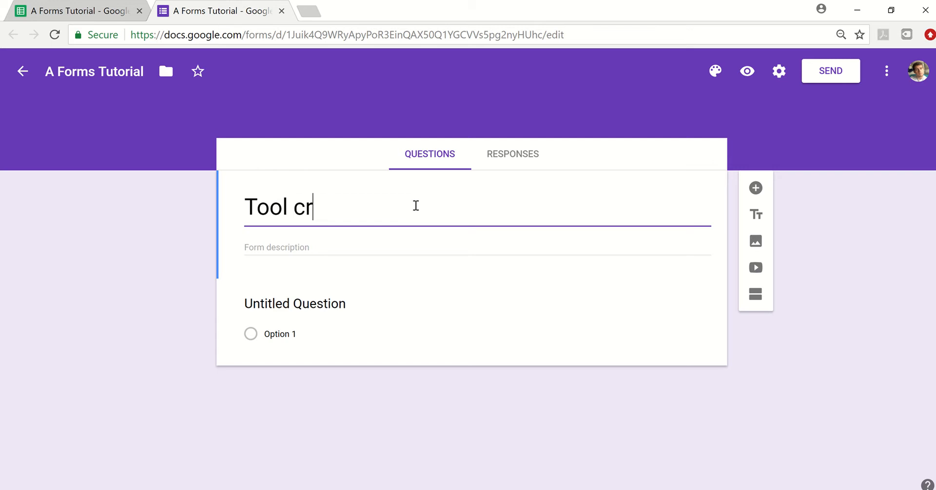
{"action": "key", "text": "BackSpace"}
{"action": "key", "text": "BackSpace"}
{"action": "type", "text": "Crib"}
{"action": "key", "text": "Tab"}
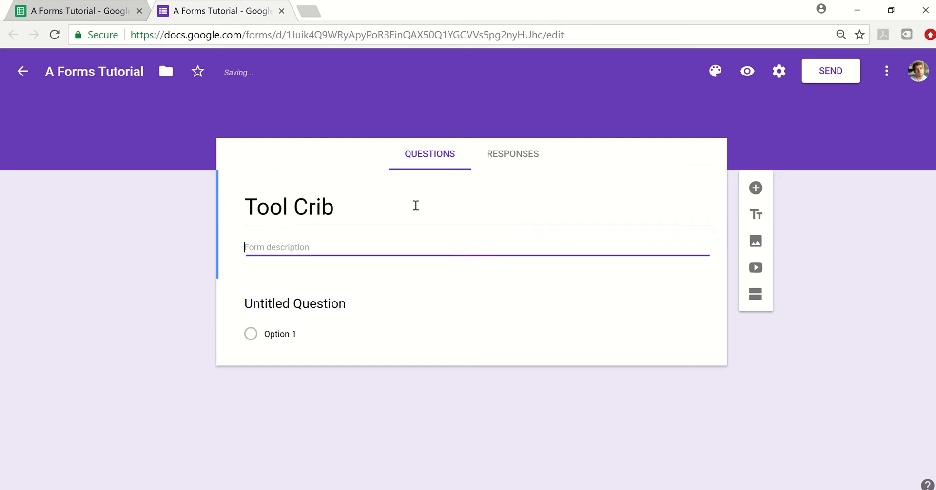
Set the form description to "This is a form to fill out tools that you have taken." and select the untitled question's title.
{"action": "type", "text": "t"}
{"action": "key", "text": "BackSpace"}
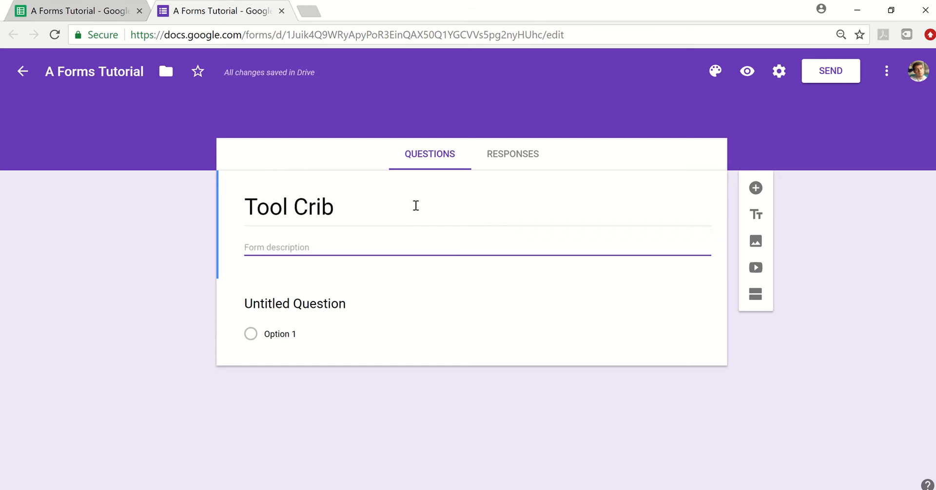
{"action": "type", "text": "This is a fo"}
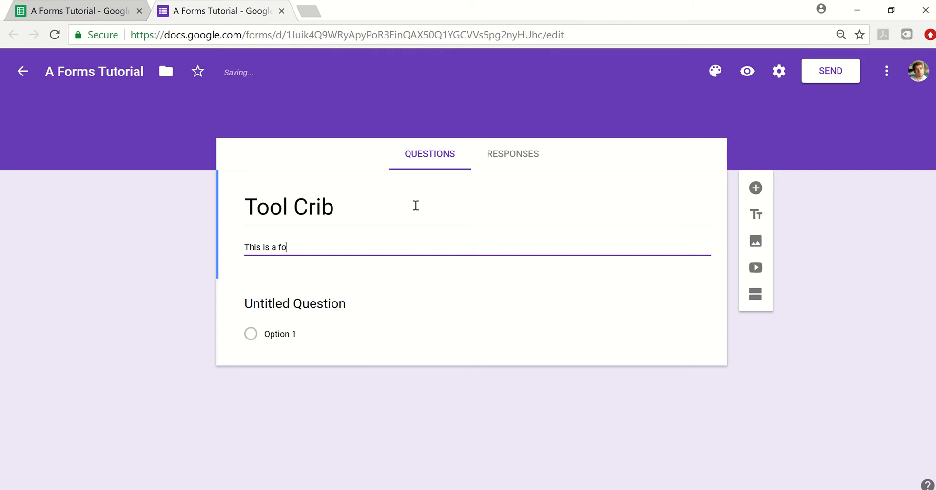
{"action": "type", "text": "rm to fill out t"}
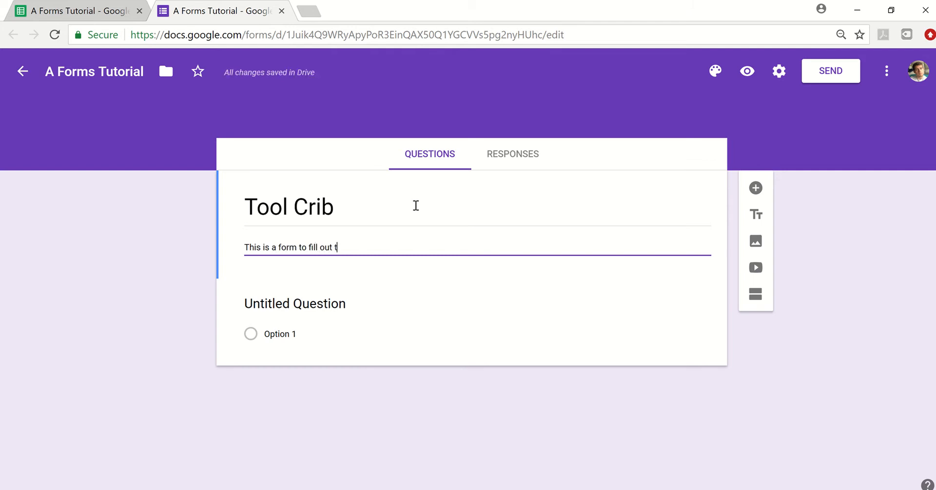
{"action": "type", "text": "ools that you have taken."}
{"action": "left_click", "coordinate": [368, 312]}
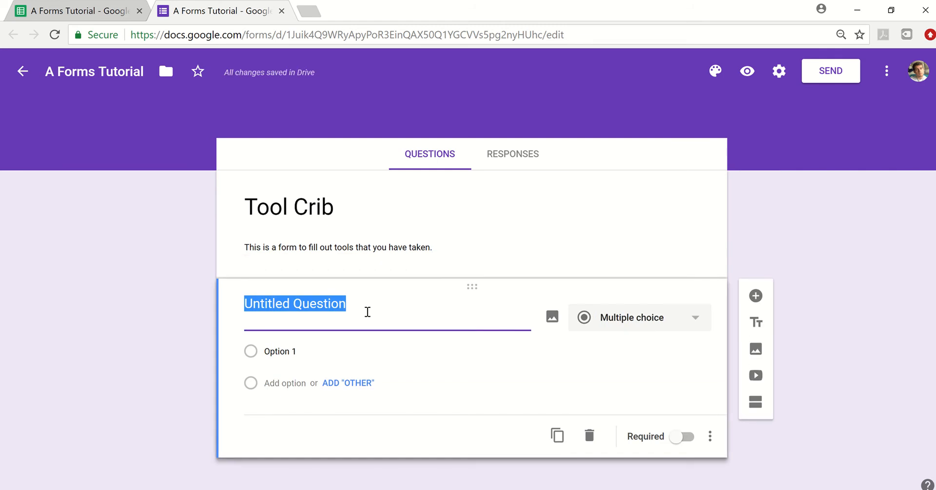
{"action": "type", "text": "What is the T"}
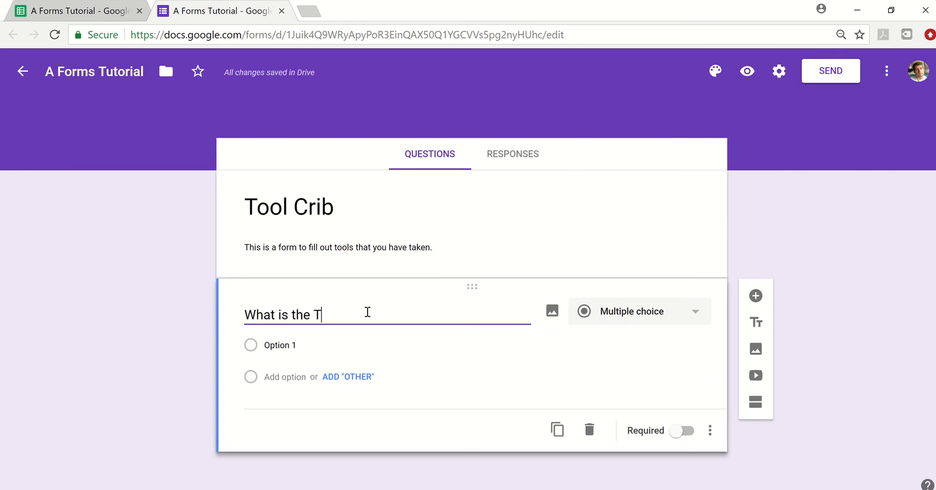
{"action": "key", "text": "BackSpace"}
{"action": "type", "text": "tool$"}
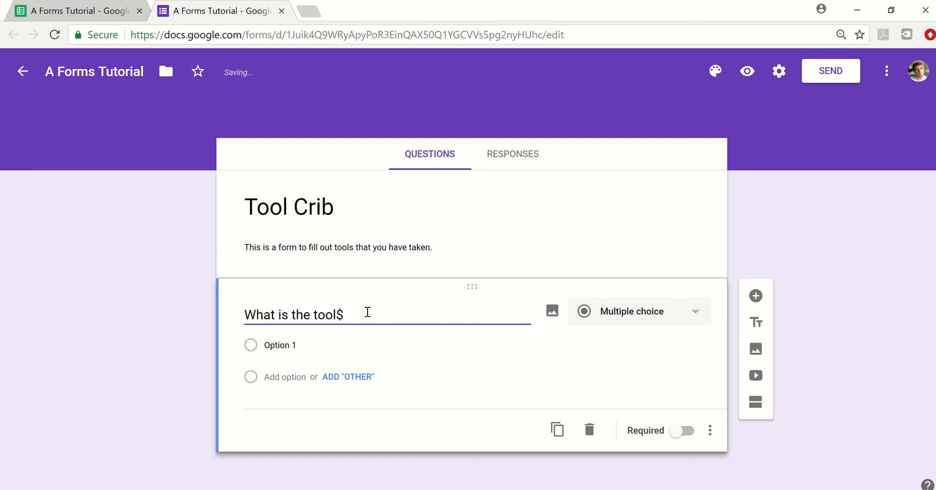
{"action": "key", "text": "BackSpace"}
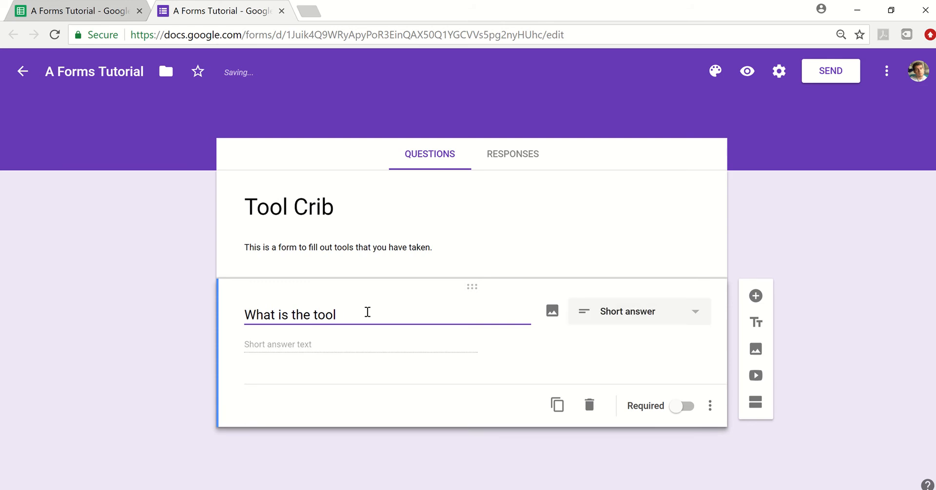
{"action": "key", "text": "BackSpace"}
{"action": "key", "text": "BackSpace"}
{"action": "key", "text": "BackSpace"}
{"action": "key", "text": "BackSpace"}
{"action": "key", "text": "BackSpace"}
{"action": "key", "text": "BackSpace"}
{"action": "key", "text": "BackSpace"}
{"action": "key", "text": "BackSpace"}
{"action": "key", "text": "BackSpace"}
{"action": "key", "text": "BackSpace"}
{"action": "key", "text": "BackSpace"}
{"action": "key", "text": "BackSpace"}
{"action": "key", "text": "BackSpace"}
{"action": "key", "text": "BackSpace"}
{"action": "key", "text": "BackSpace"}
{"action": "key", "text": "BackSpace"}
Title the first question "Tool #?" and make it a required short-answer question.
{"action": "type", "text": "Tool #?"}
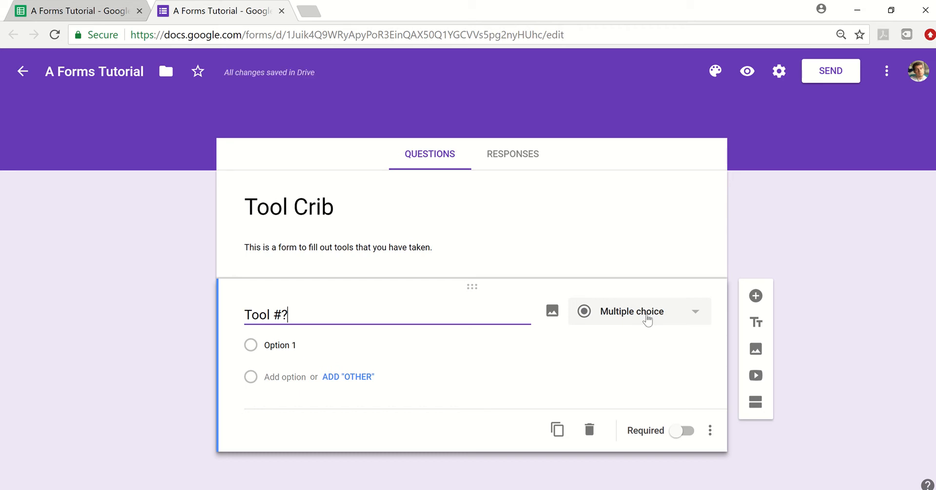
{"action": "left_click", "coordinate": [648, 318]}
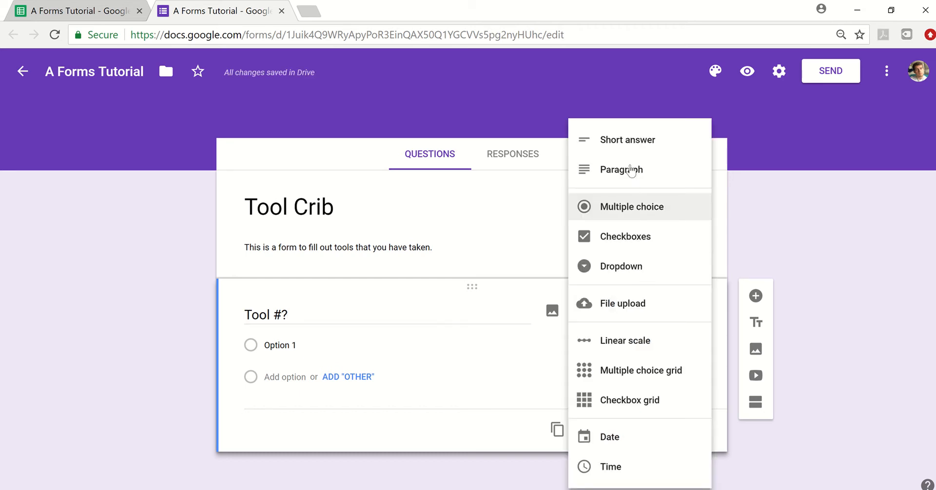
{"action": "left_click", "coordinate": [617, 148]}
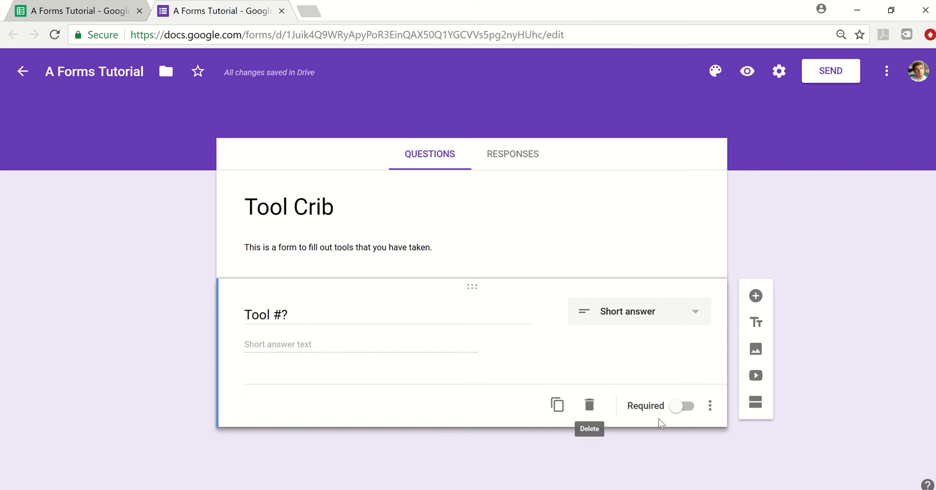
{"action": "left_click", "coordinate": [679, 410]}
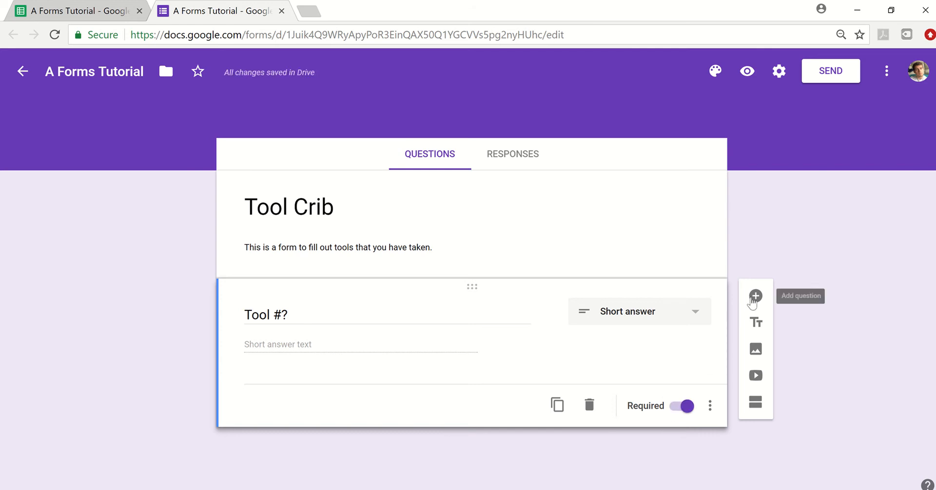
Add a short-answer question titled "Last Name?" below the tool number question.
{"action": "left_click", "coordinate": [751, 298]}
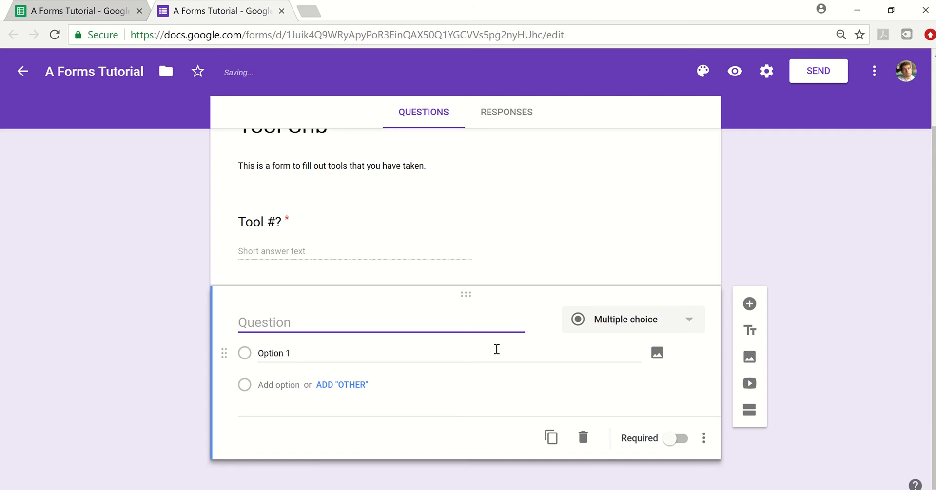
{"action": "type", "text": "Last"}
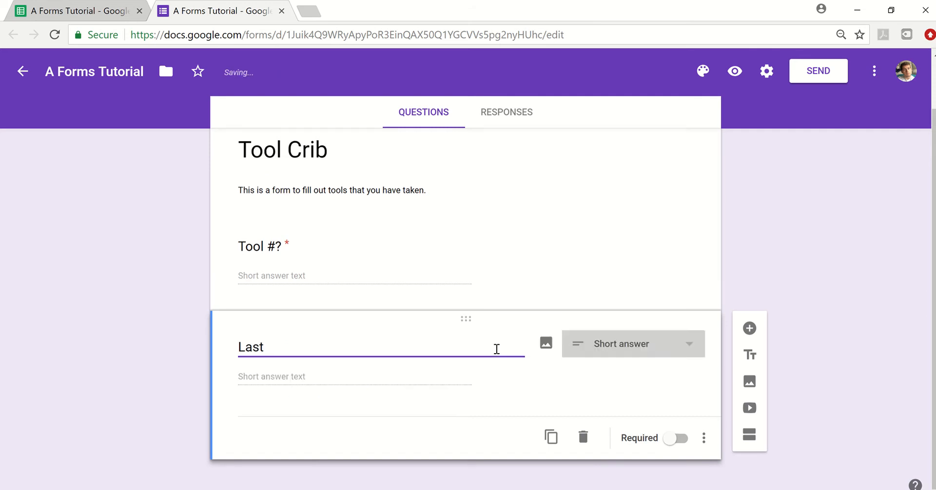
{"action": "type", "text": " Name?"}
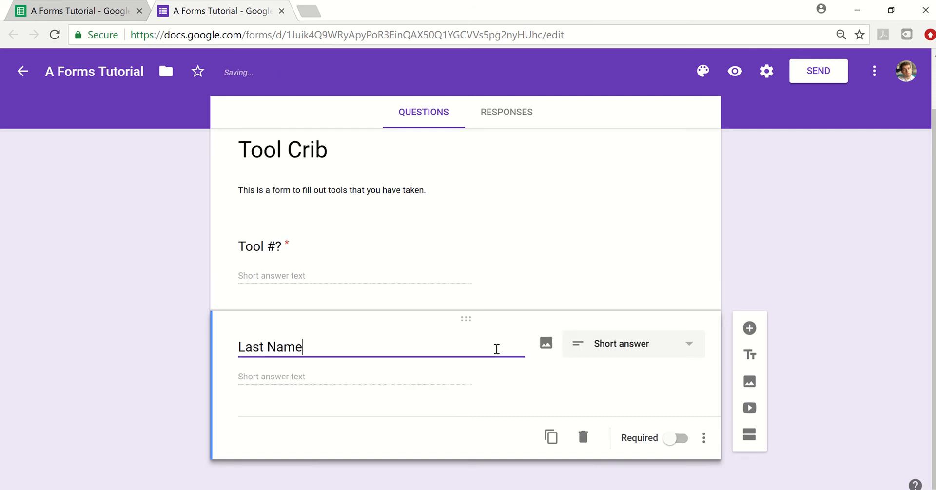
Add a paragraph question titled "Description?" below the last name question, following the sheet's next column heading.
{"action": "left_click", "coordinate": [750, 328]}
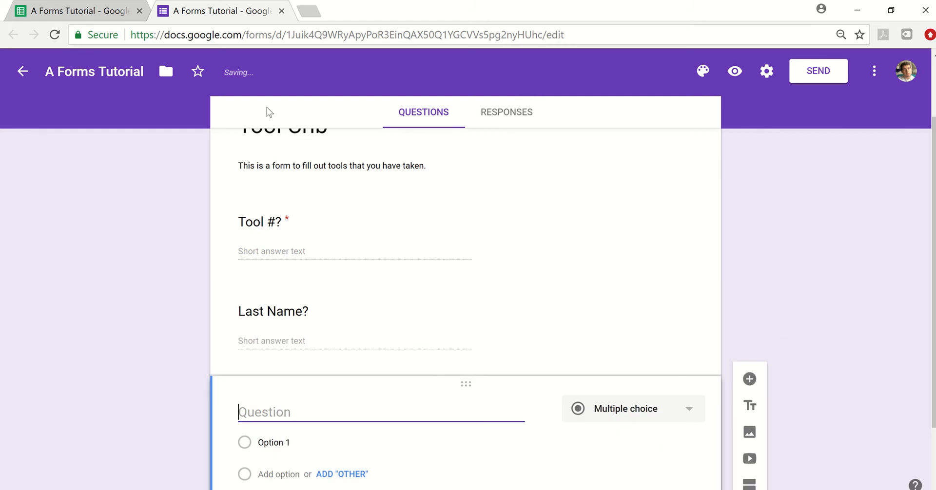
{"action": "left_click", "coordinate": [114, 19]}
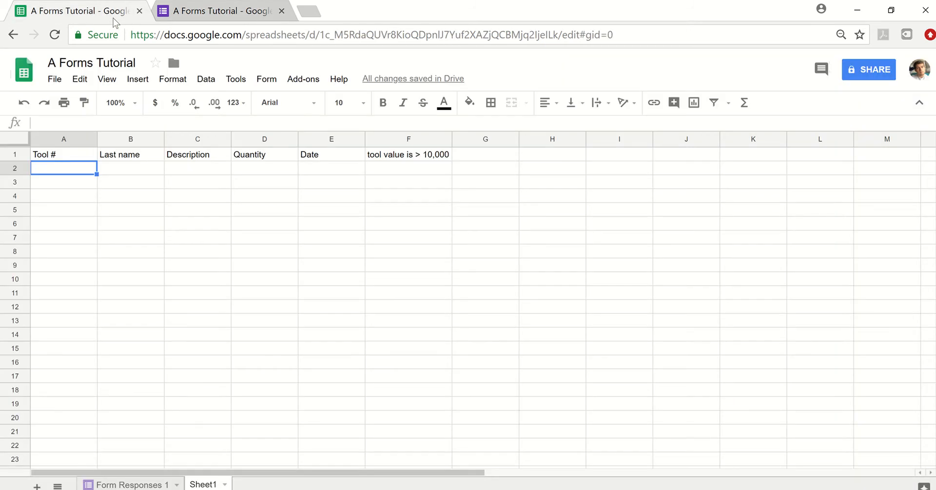
{"action": "left_click", "coordinate": [181, 14]}
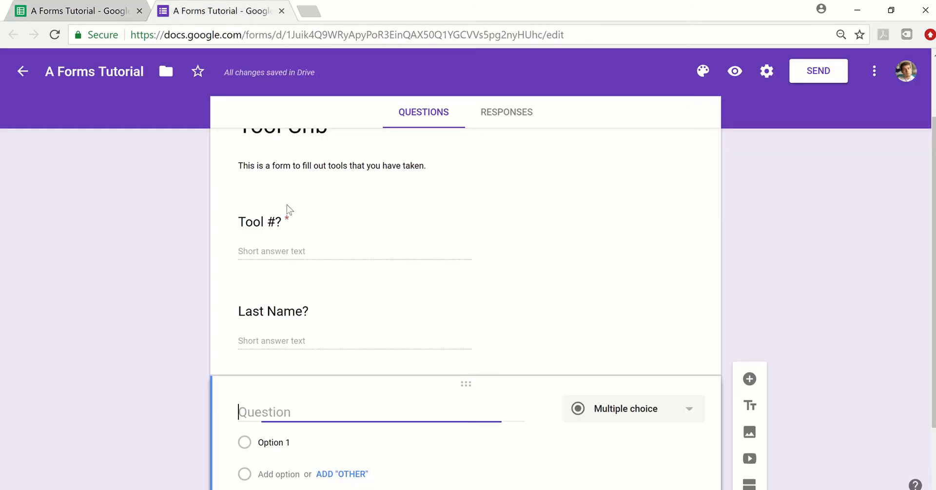
{"action": "type", "text": "Des"}
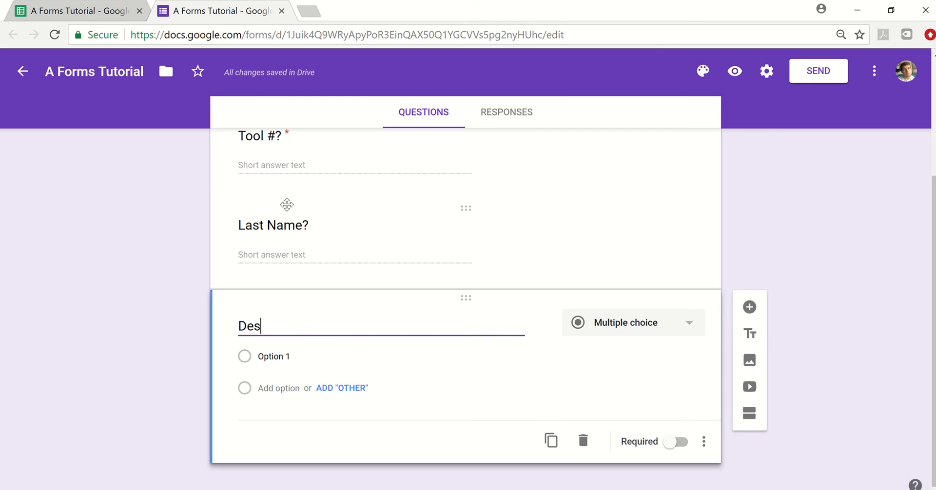
{"action": "type", "text": "crio"}
{"action": "key", "text": "BackSpace"}
{"action": "type", "text": "iption"}
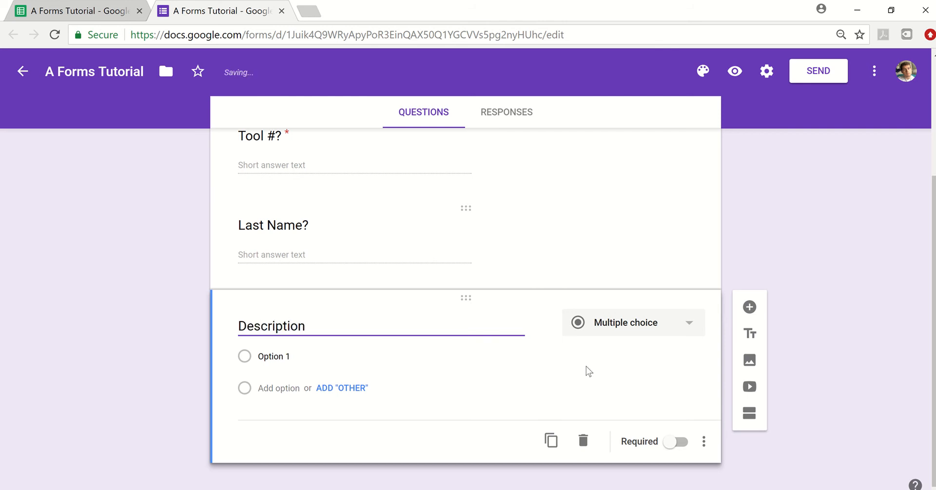
{"action": "left_click", "coordinate": [621, 324]}
{"action": "left_click", "coordinate": [627, 329]}
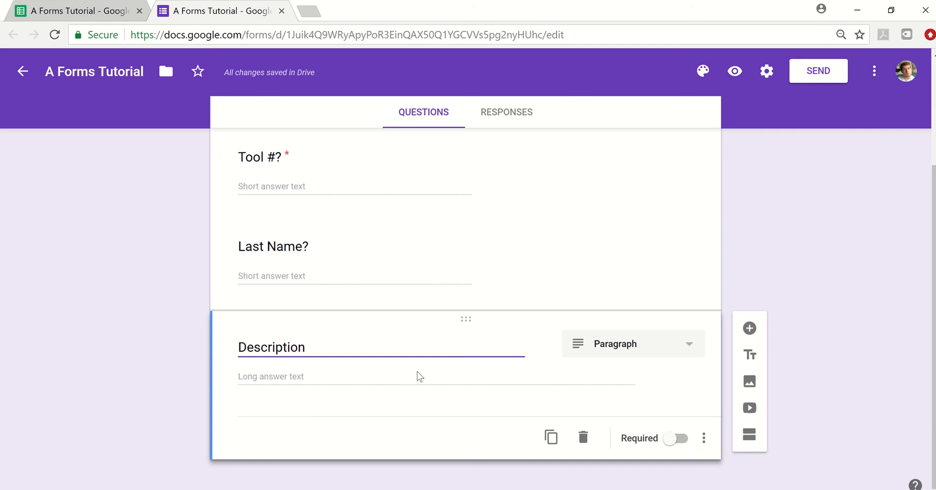
{"action": "type", "text": "?"}
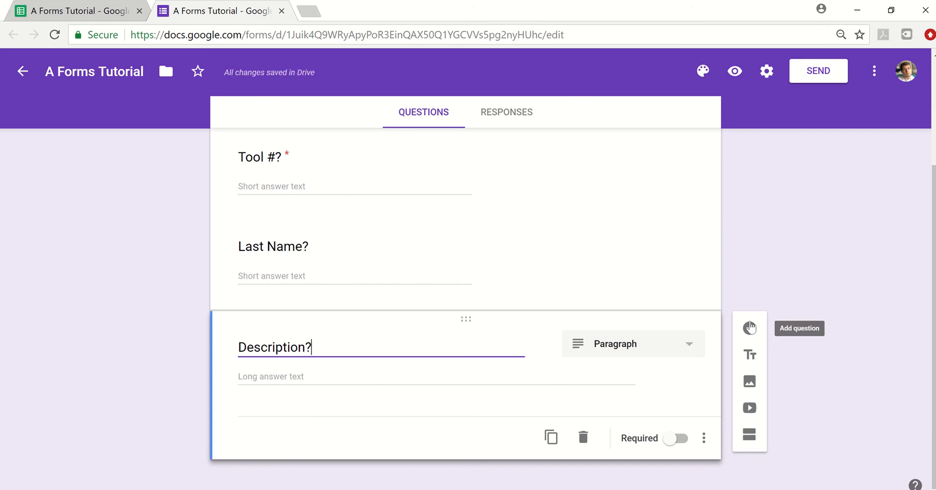
Add a date question titled "Date?" below the description question.
{"action": "left_click", "coordinate": [749, 328]}
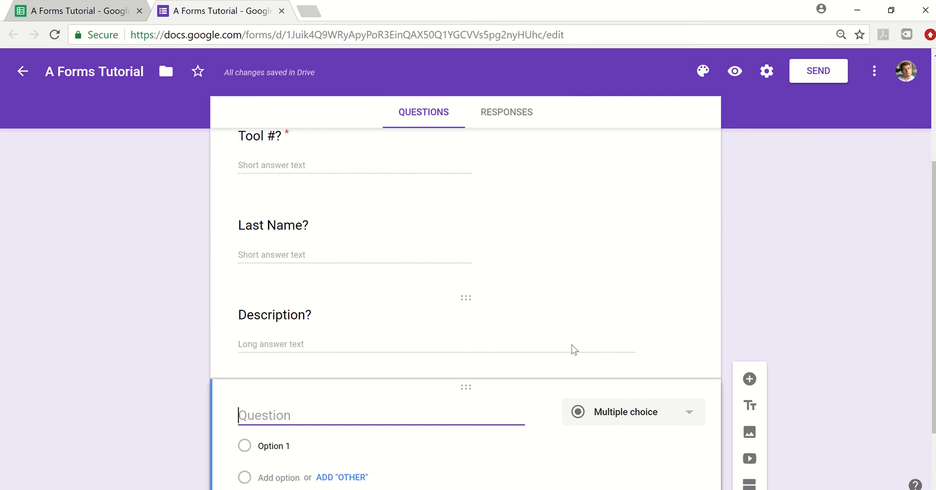
{"action": "type", "text": "Date?"}
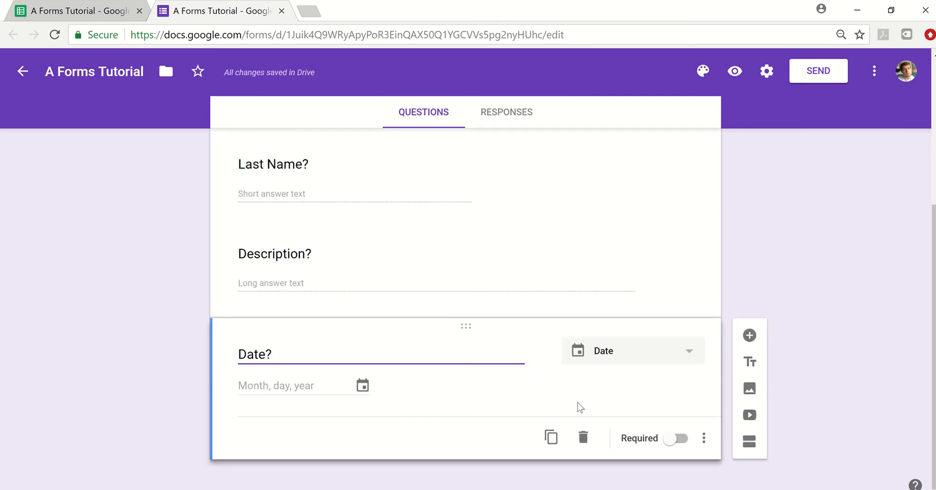
{"action": "left_click", "coordinate": [362, 389]}
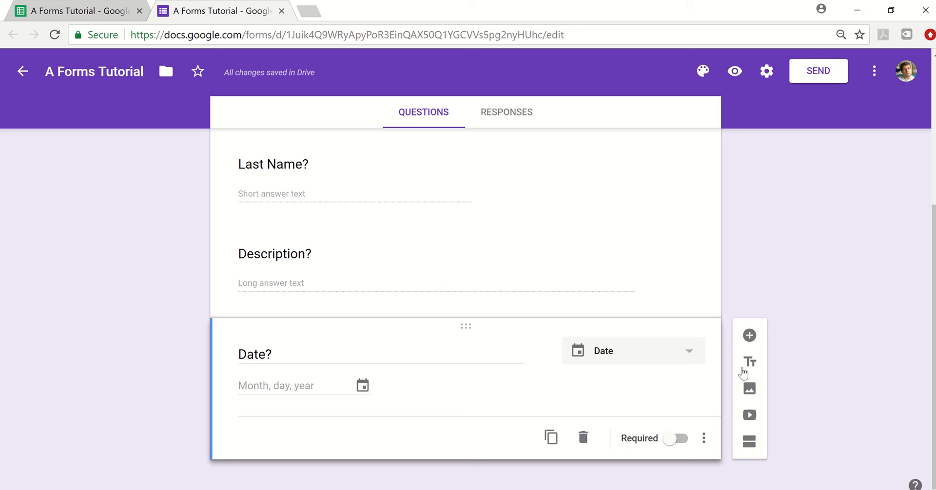
Add a short-answer question titled "Quantity" with response validation that requires a number.
{"action": "left_click", "coordinate": [749, 335]}
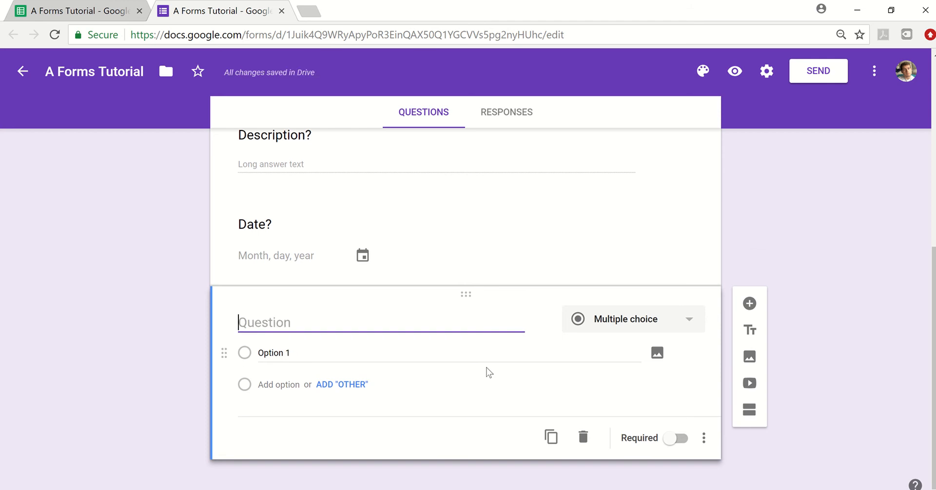
{"action": "type", "text": "Quantity"}
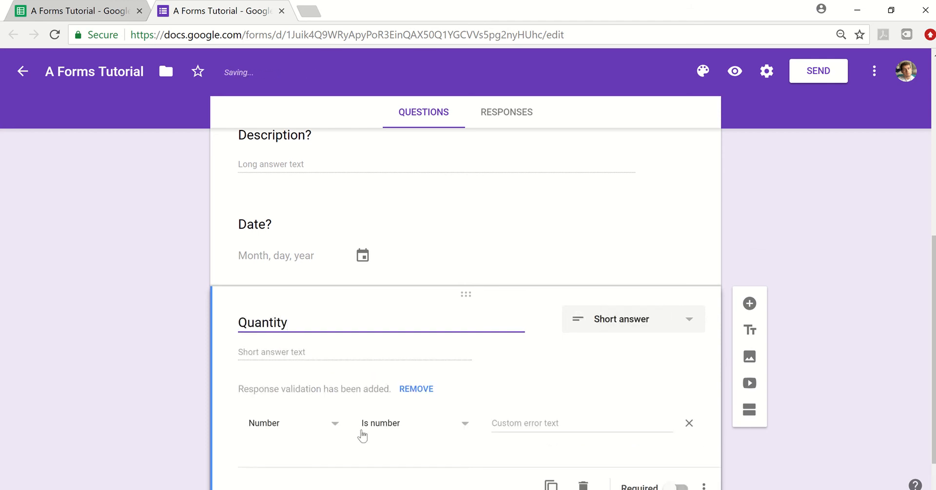
{"action": "scroll", "coordinate": [482, 394], "scroll_direction": "down", "scroll_amount": 2}
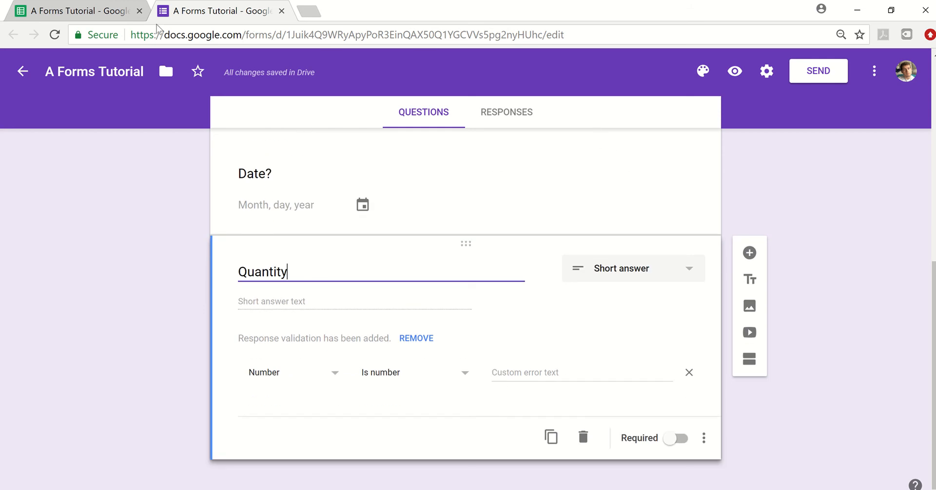
Add a multiple-choice question titled "Is the tool greater than $10,000?" below the quantity question.
{"action": "left_click", "coordinate": [749, 256]}
{"action": "type", "text": "Is th"}
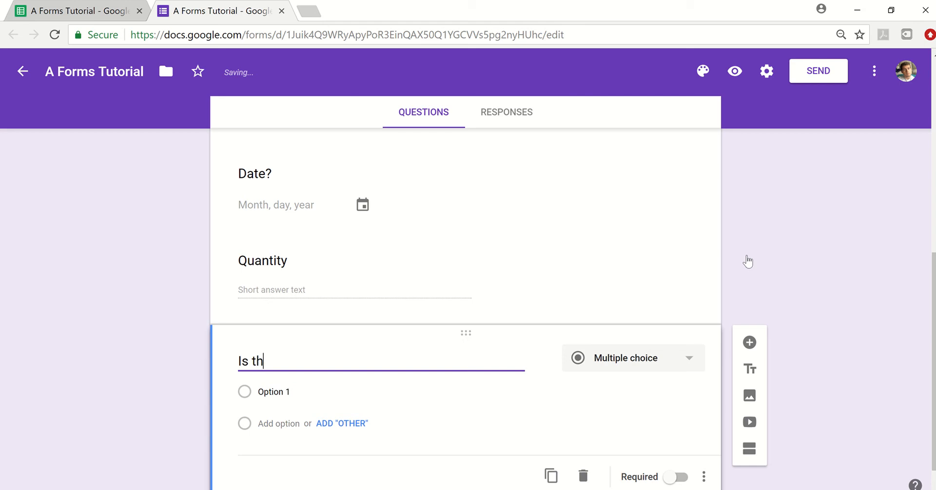
{"action": "type", "text": "e tool greater than "}
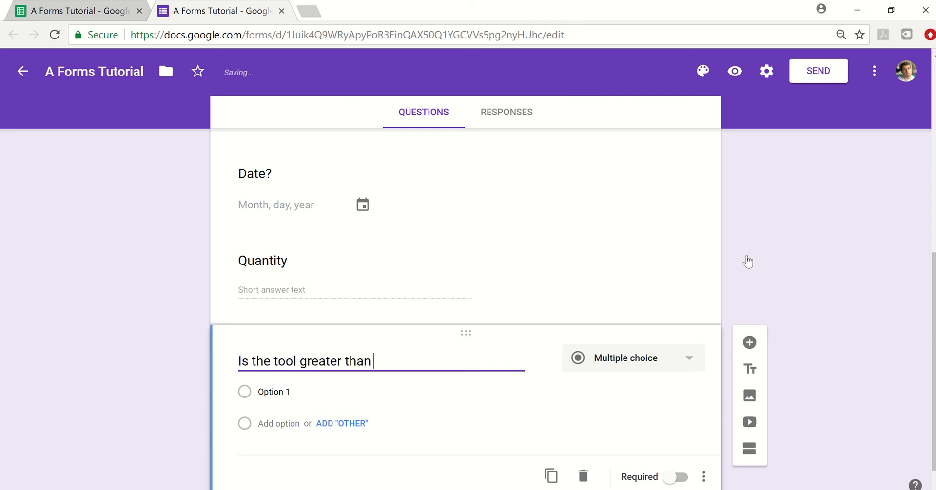
{"action": "type", "text": "10,000?"}
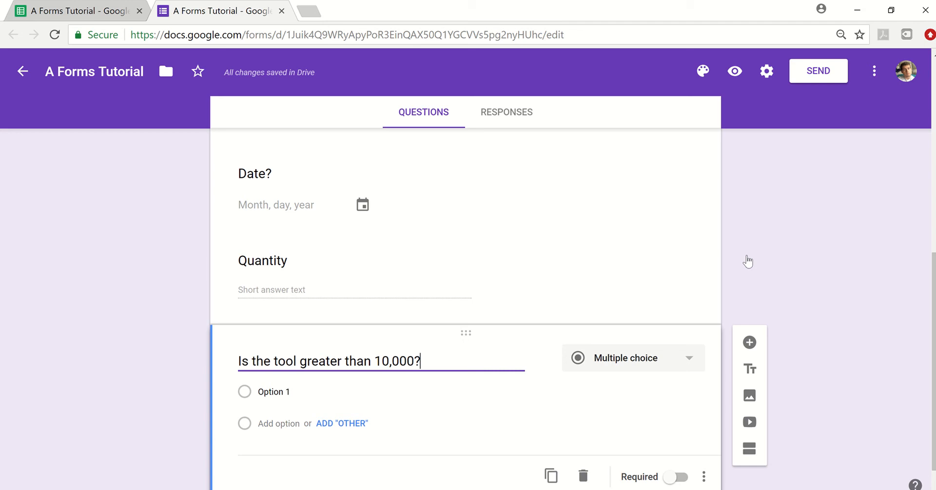
{"action": "key", "text": "Left"}
{"action": "key", "text": "Left"}
{"action": "key", "text": "Left"}
{"action": "key", "text": "Left"}
{"action": "key", "text": "Left"}
{"action": "key", "text": "Left"}
{"action": "key", "text": "Left"}
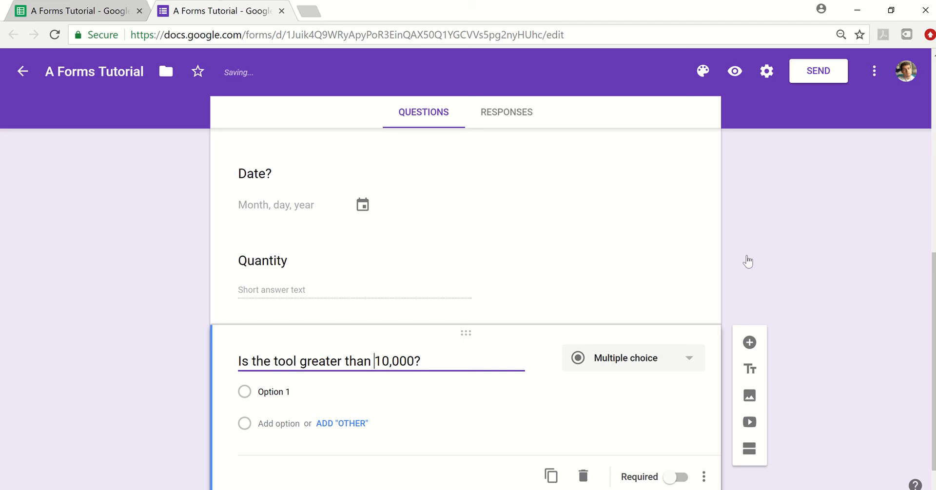
{"action": "type", "text": "$"}
Give the $10,000 question the two answer options "Yes" and "No".
{"action": "left_click", "coordinate": [363, 394]}
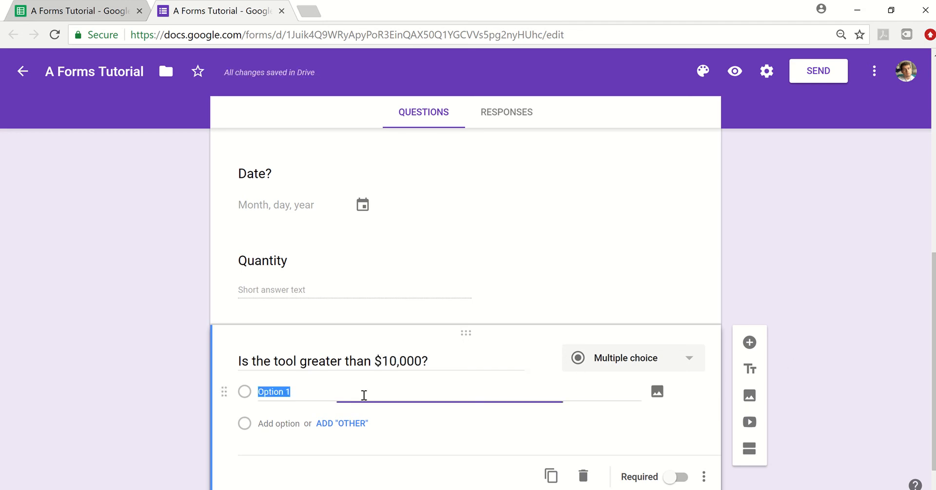
{"action": "type", "text": "Yes"}
{"action": "key", "text": "Return"}
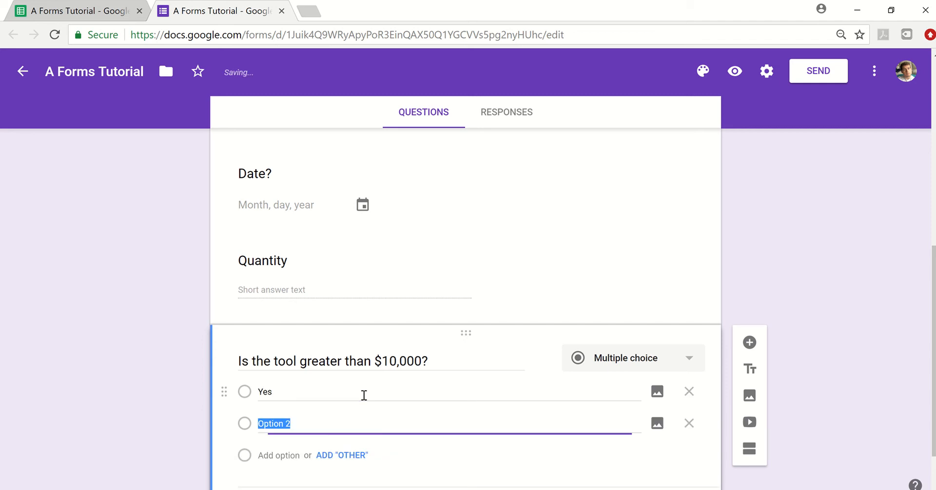
{"action": "type", "text": "No"}
{"action": "scroll", "coordinate": [364, 398], "scroll_direction": "down", "scroll_amount": 2}
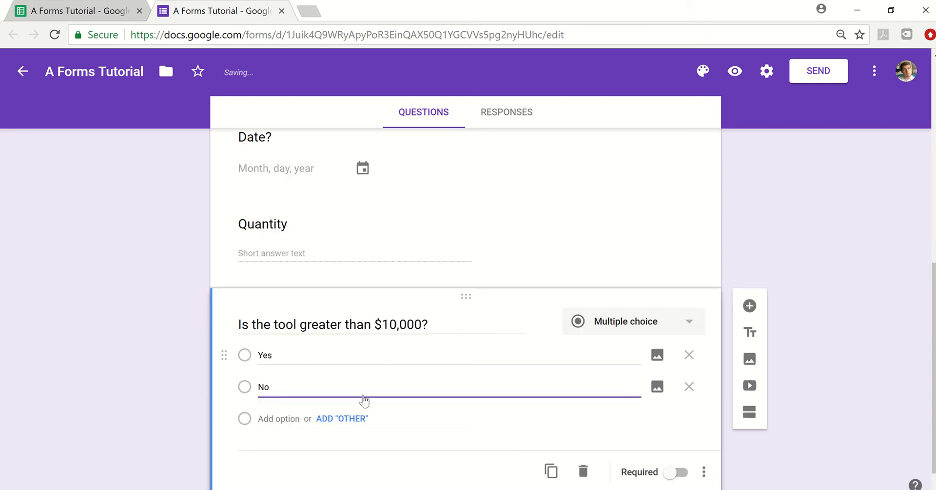
Review the finished questions and open a preview of the form.
{"action": "scroll", "coordinate": [364, 401], "scroll_direction": "up", "scroll_amount": 10}
{"action": "scroll", "coordinate": [364, 400], "scroll_direction": "down", "scroll_amount": 10}
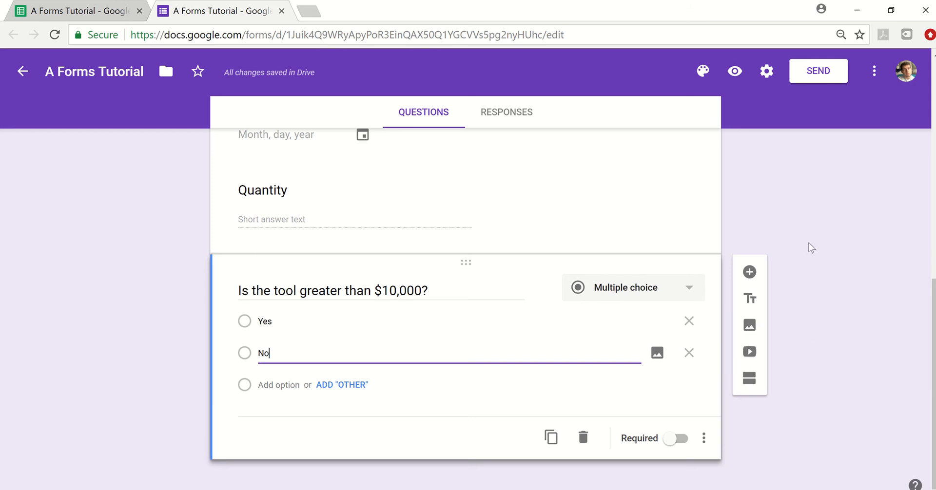
{"action": "scroll", "coordinate": [812, 244], "scroll_direction": "up", "scroll_amount": 10}
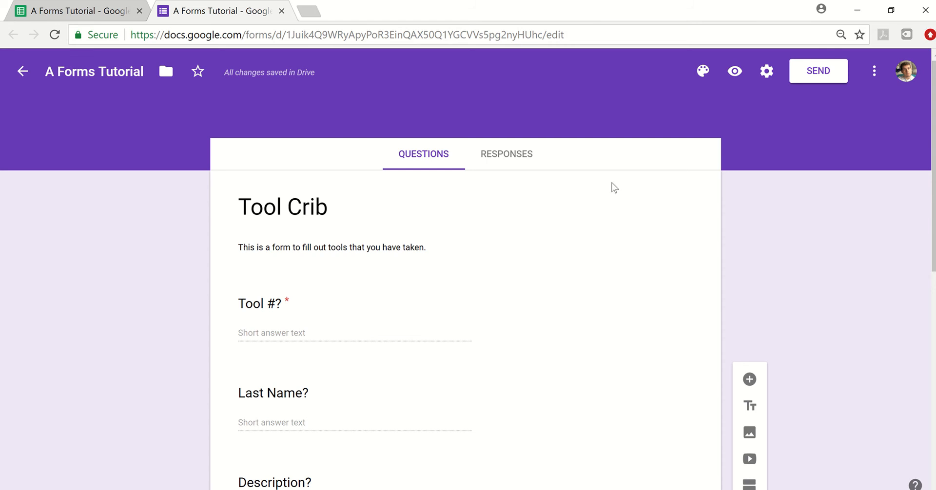
{"action": "left_click", "coordinate": [734, 73]}
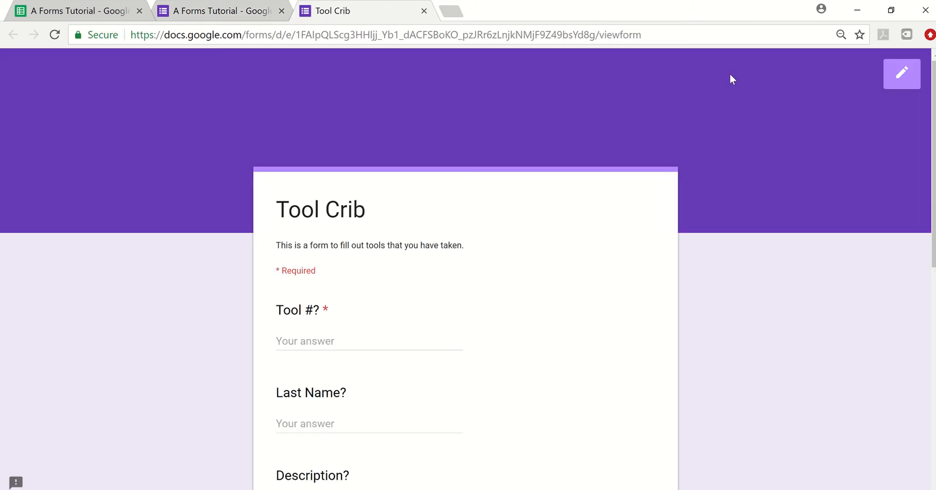
{"action": "scroll", "coordinate": [424, 345], "scroll_direction": "down", "scroll_amount": 3}
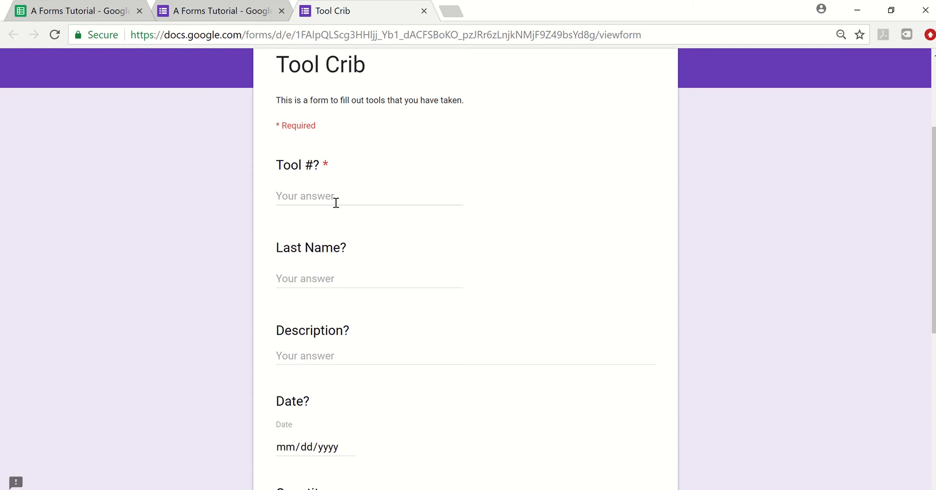
Answer the form with tool number 1, the borrower's last name and the description "I need this to build things.".
{"action": "left_click", "coordinate": [316, 199]}
{"action": "type", "text": "1"}
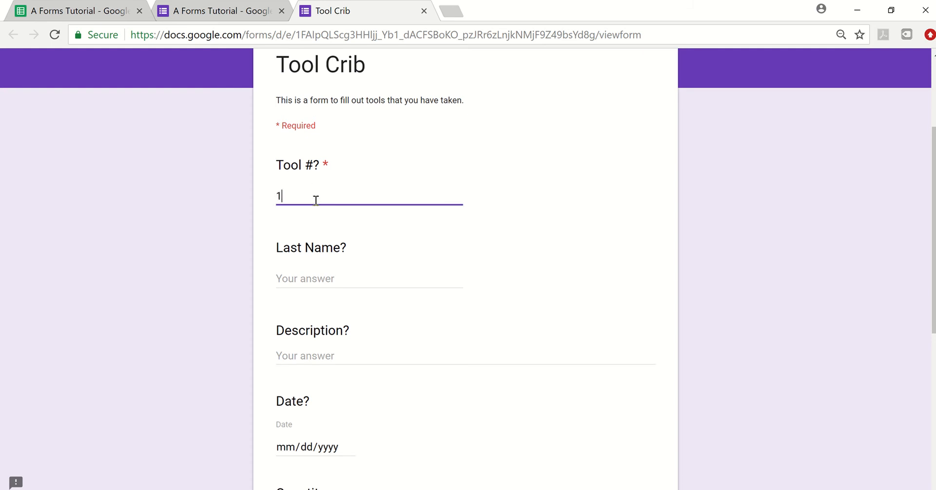
{"action": "key", "text": "Tab"}
{"action": "type", "text": "Worstell"}
{"action": "key", "text": "Tab"}
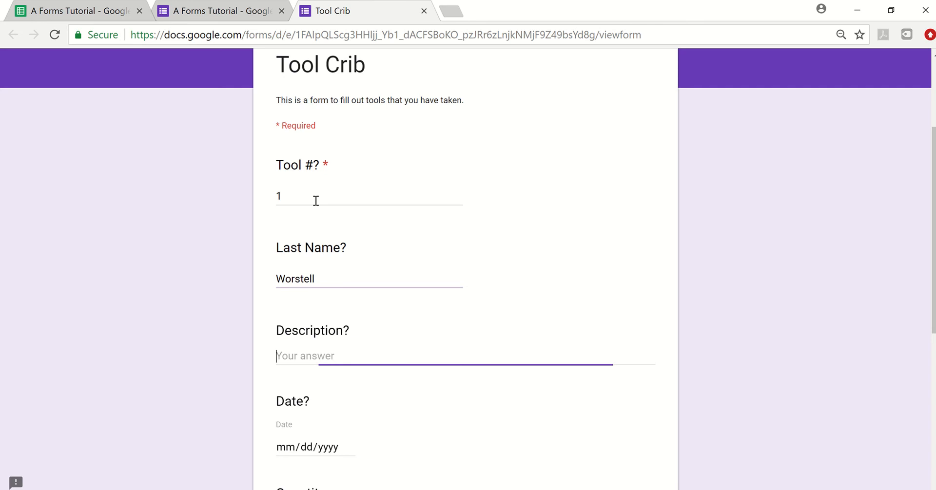
{"action": "type", "text": "I need t"}
{"action": "type", "text": "his "}
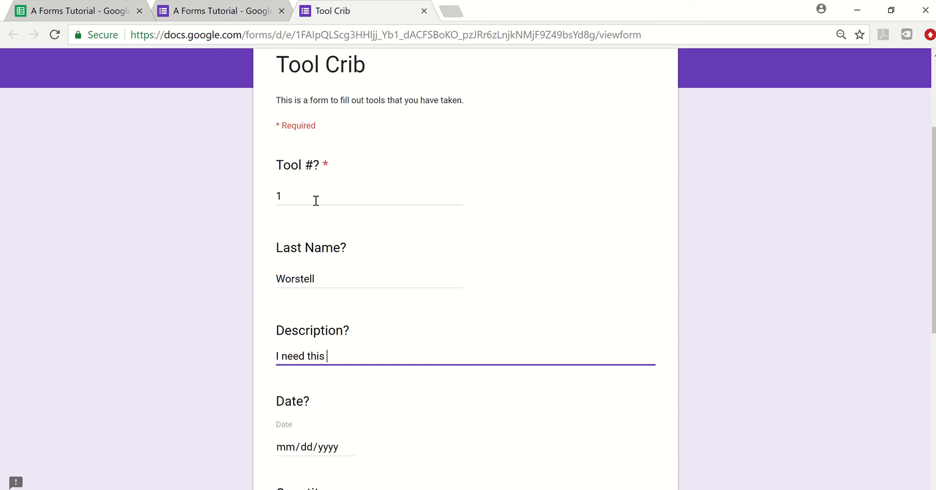
{"action": "type", "text": "to build things."}
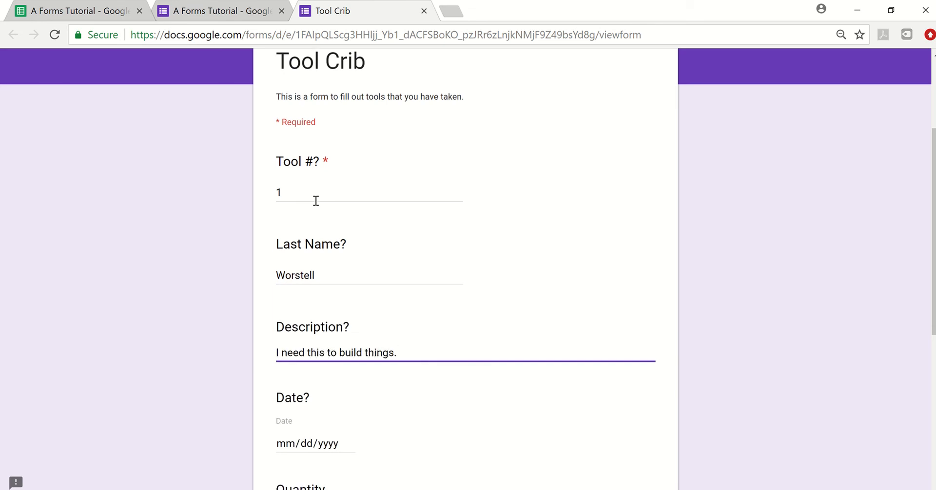
Set the response's date to 06/23/2018 and its quantity to 50.
{"action": "scroll", "coordinate": [262, 265], "scroll_direction": "down", "scroll_amount": 3}
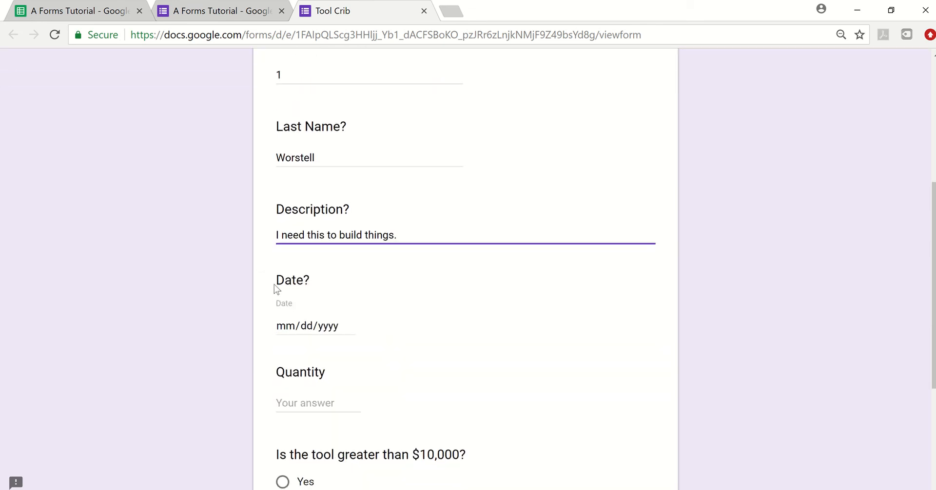
{"action": "left_click", "coordinate": [346, 328]}
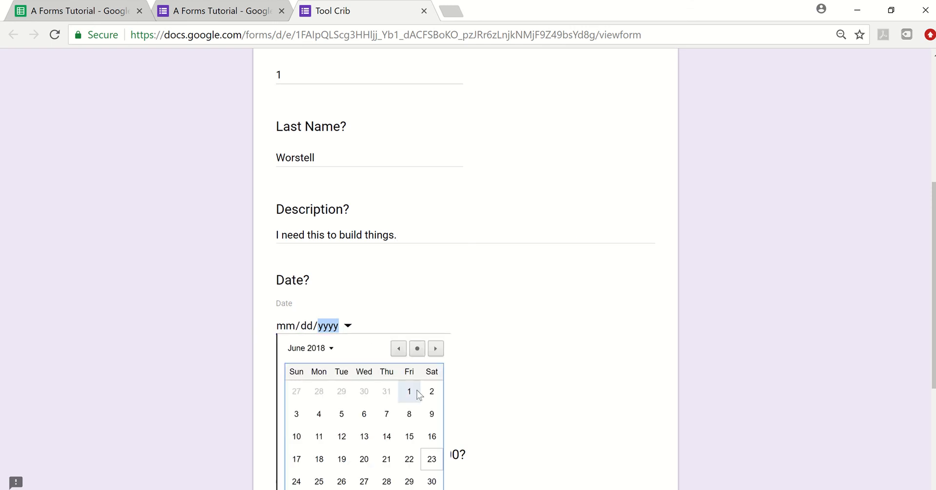
{"action": "left_click", "coordinate": [431, 459]}
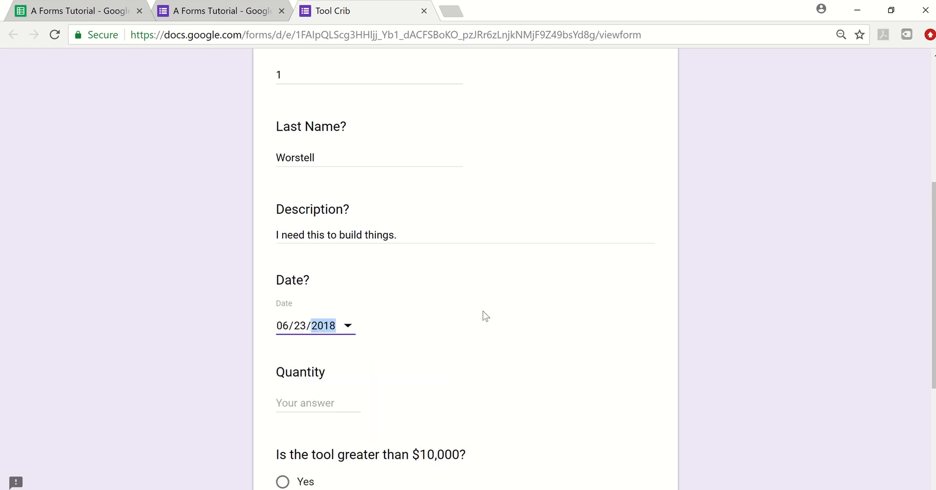
{"action": "scroll", "coordinate": [338, 277], "scroll_direction": "down", "scroll_amount": 3}
{"action": "left_click", "coordinate": [312, 252]}
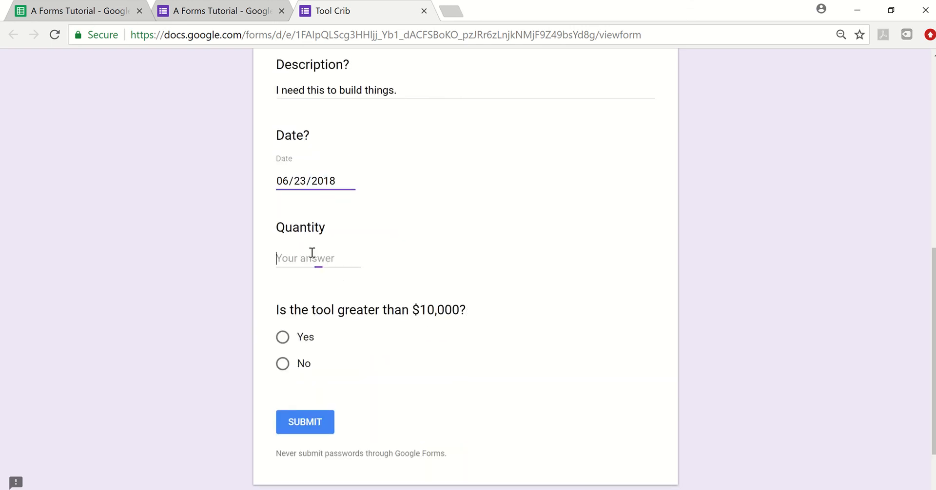
{"action": "type", "text": "50"}
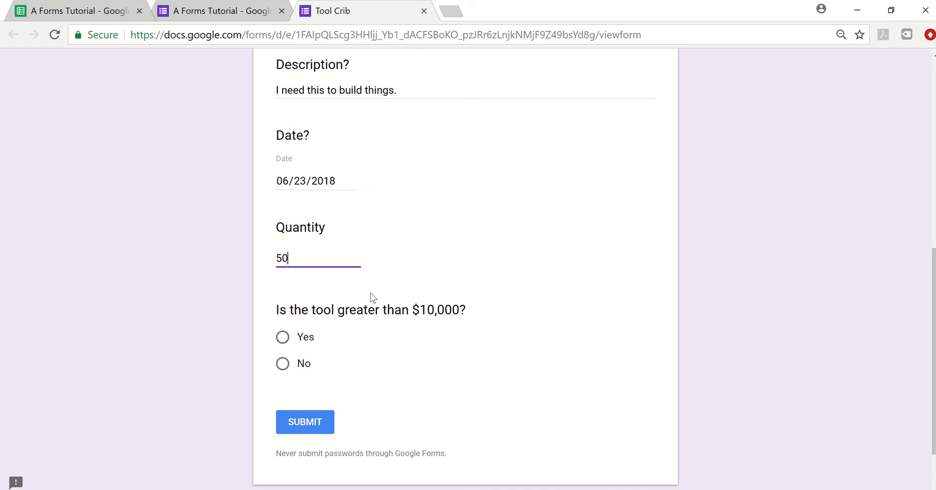
Answer "Yes" to the question about the tool being greater than $10,000 and submit the response.
{"action": "left_click", "coordinate": [294, 342]}
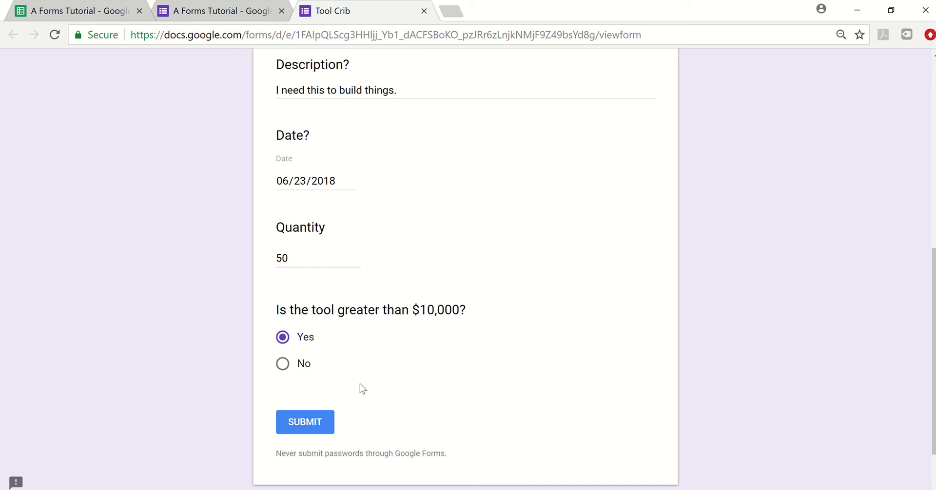
{"action": "left_click", "coordinate": [326, 420]}
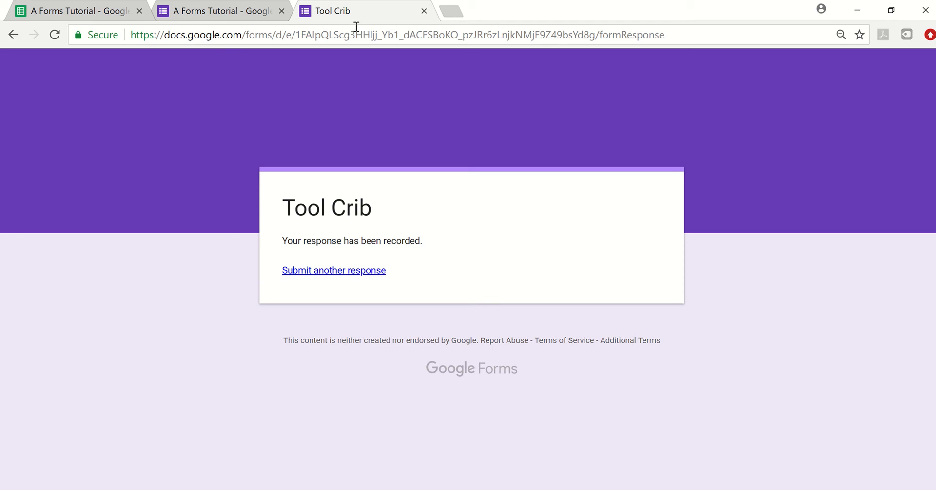
Close the submitted form page and review the recorded response in the summary and individual views.
{"action": "left_click", "coordinate": [424, 11]}
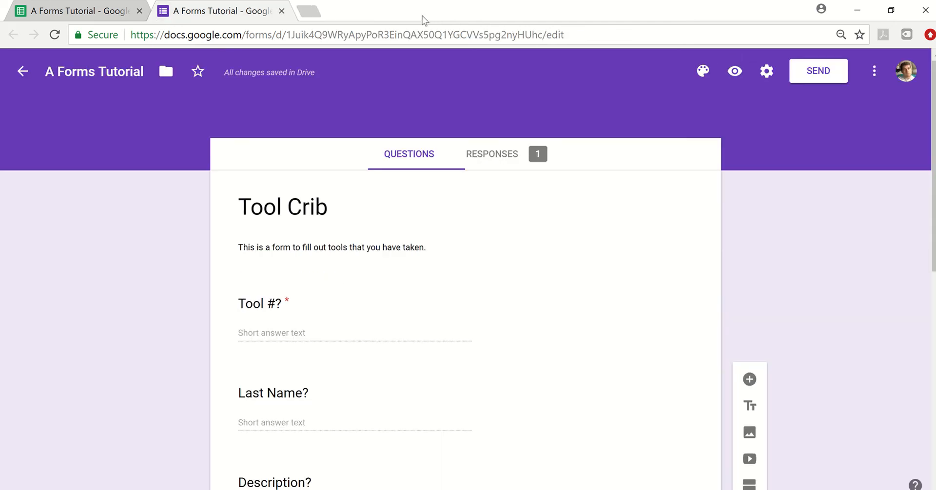
{"action": "left_click", "coordinate": [512, 164]}
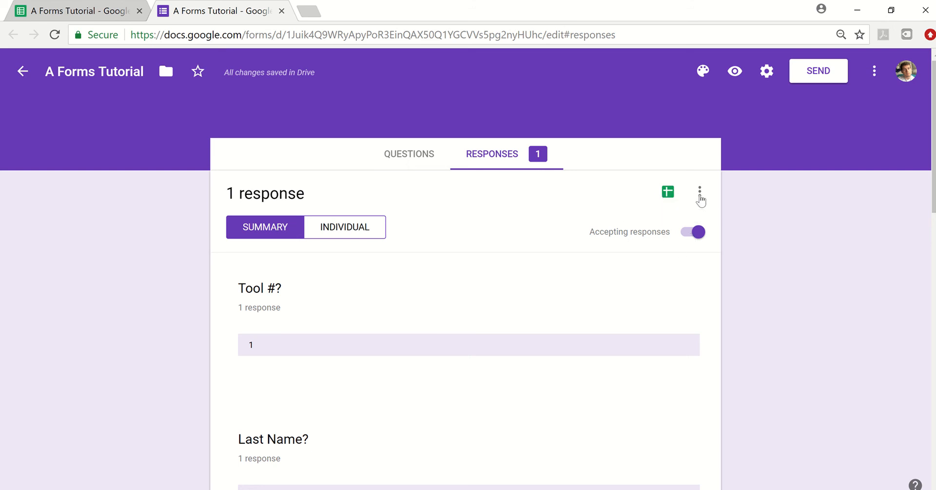
{"action": "scroll", "coordinate": [685, 234], "scroll_direction": "down", "scroll_amount": 3}
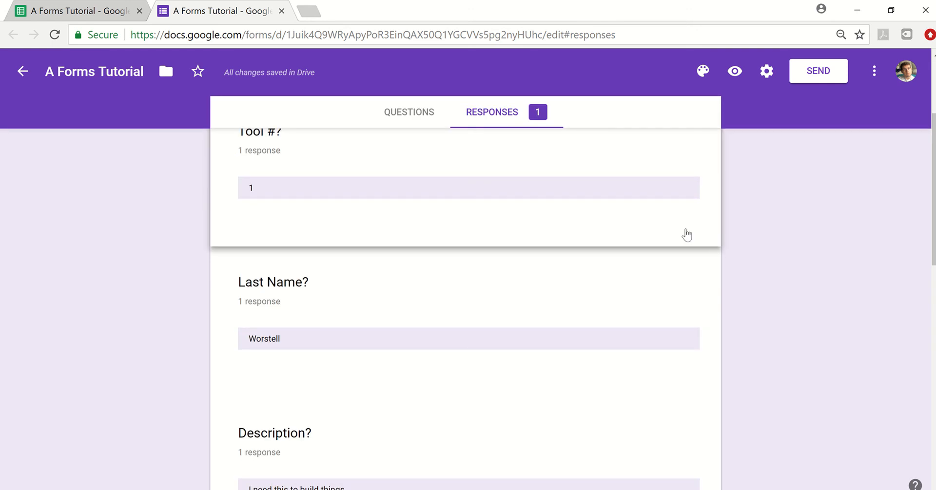
{"action": "scroll", "coordinate": [685, 234], "scroll_direction": "up", "scroll_amount": 3}
{"action": "left_click", "coordinate": [346, 234]}
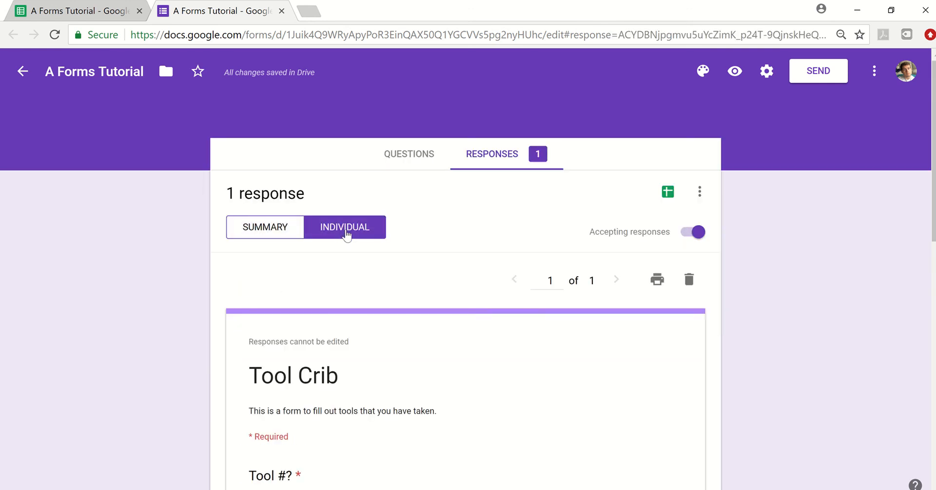
{"action": "scroll", "coordinate": [346, 234], "scroll_direction": "down", "scroll_amount": 3}
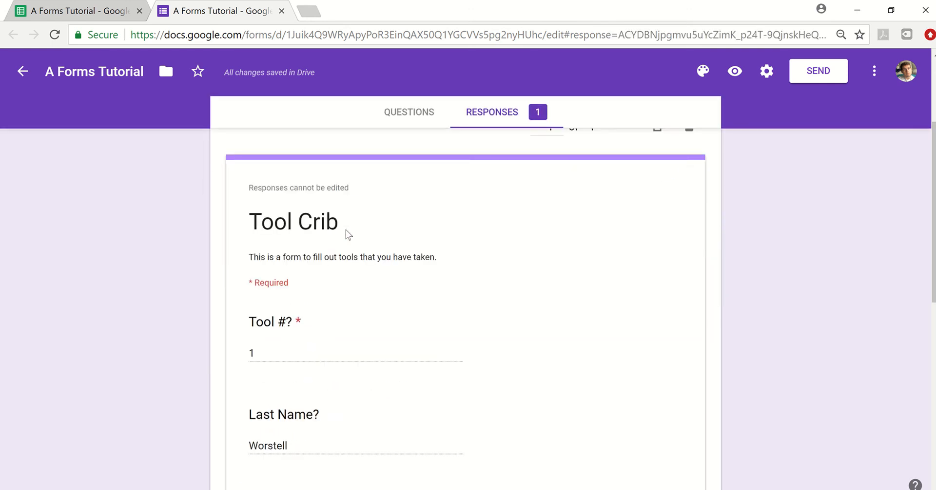
{"action": "scroll", "coordinate": [347, 234], "scroll_direction": "up", "scroll_amount": 3}
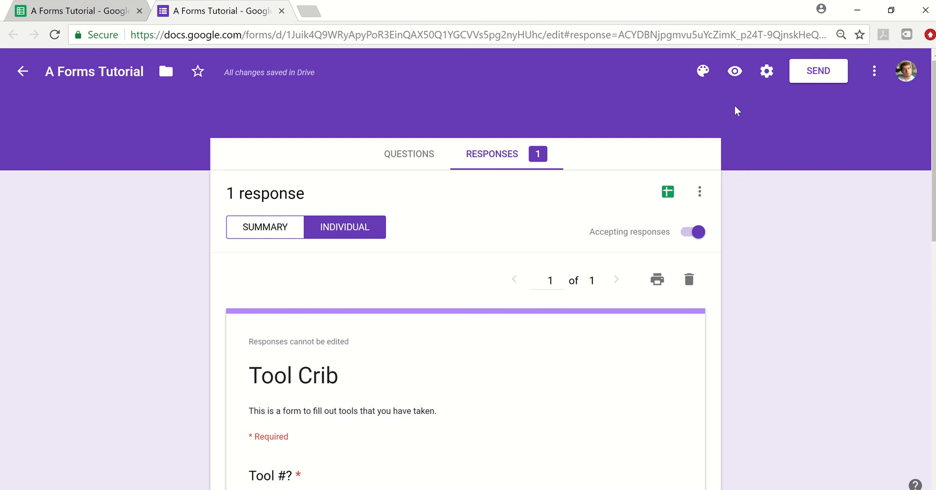
Examine the response management options and the form's sending options, leaving both without choosing anything.
{"action": "left_click", "coordinate": [700, 193]}
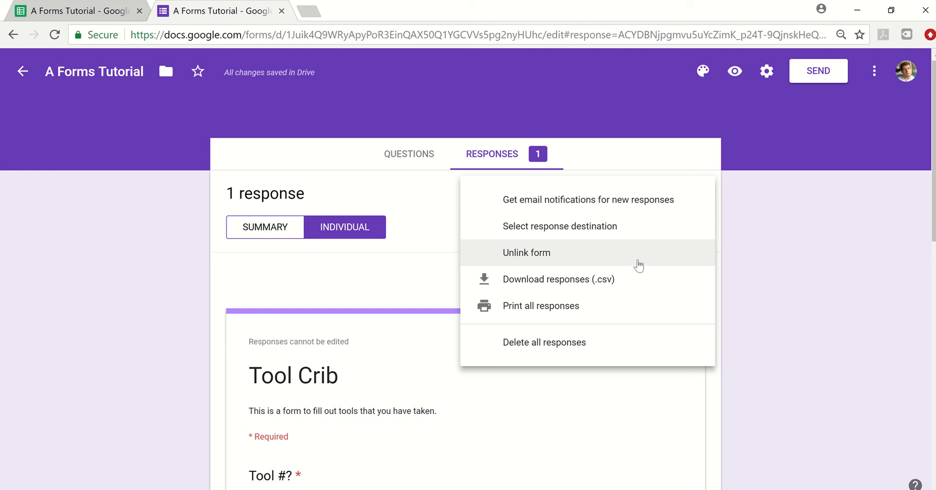
{"action": "left_click", "coordinate": [805, 227]}
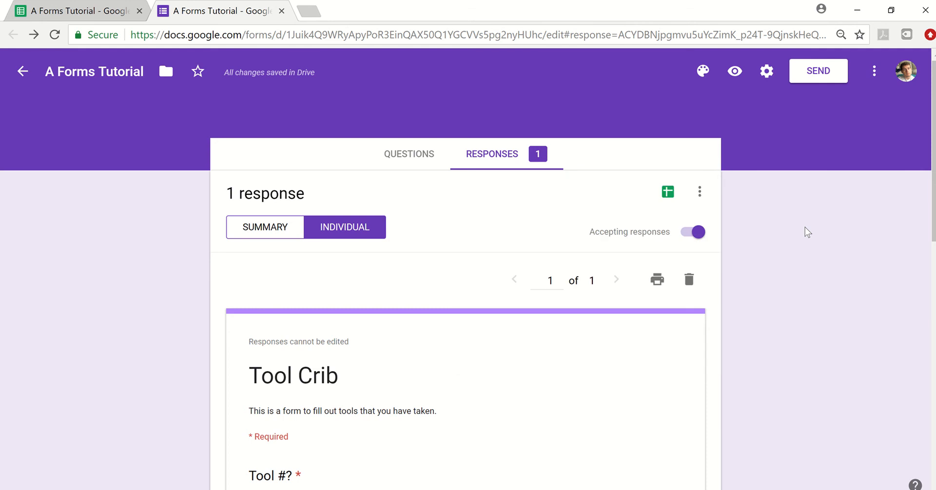
{"action": "left_click", "coordinate": [823, 72]}
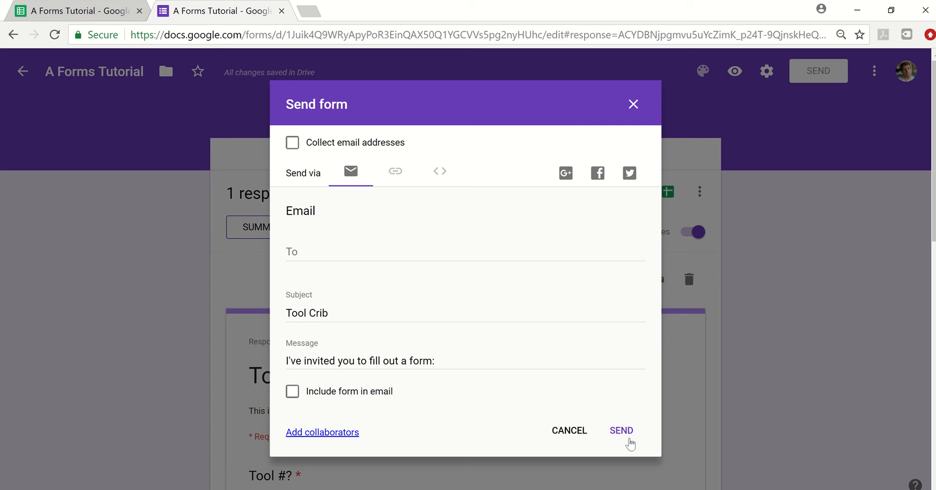
{"action": "left_click", "coordinate": [566, 431]}
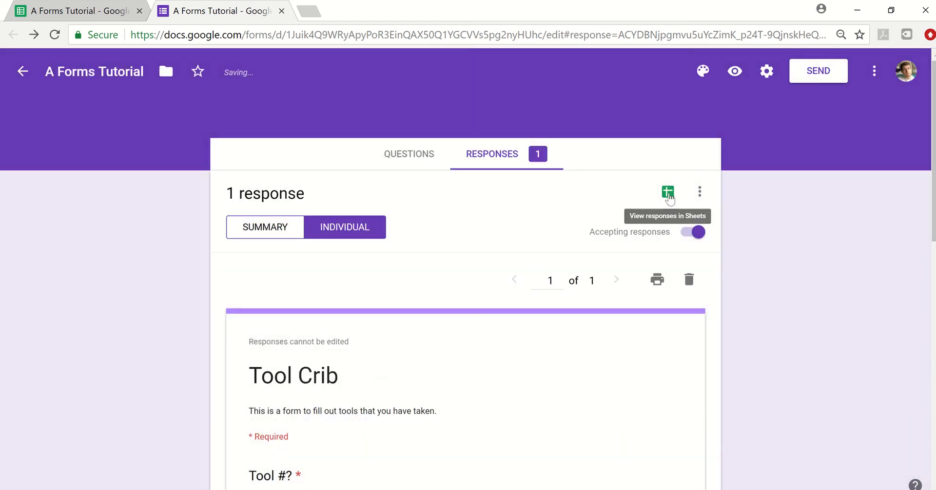
Open the form's responses in the linked spreadsheet to check the recorded answers.
{"action": "left_click", "coordinate": [668, 193]}
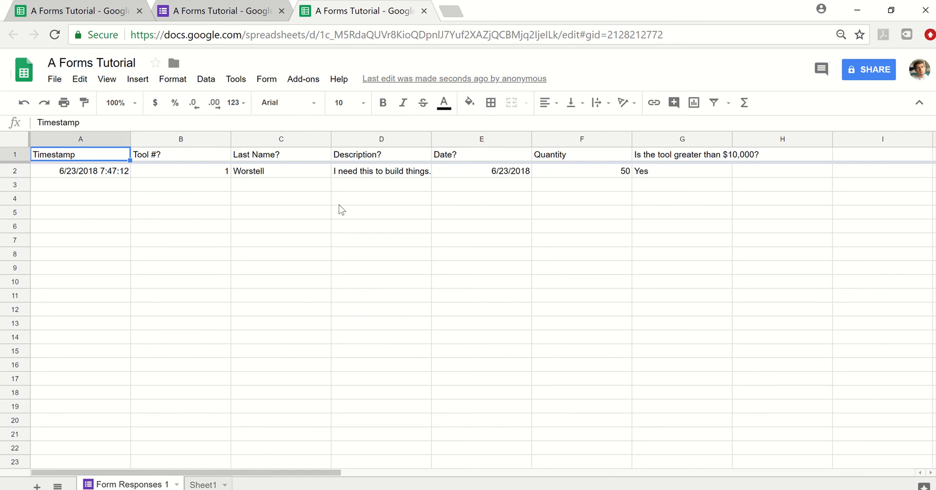
{"action": "mouse_move", "coordinate": [395, 2]}
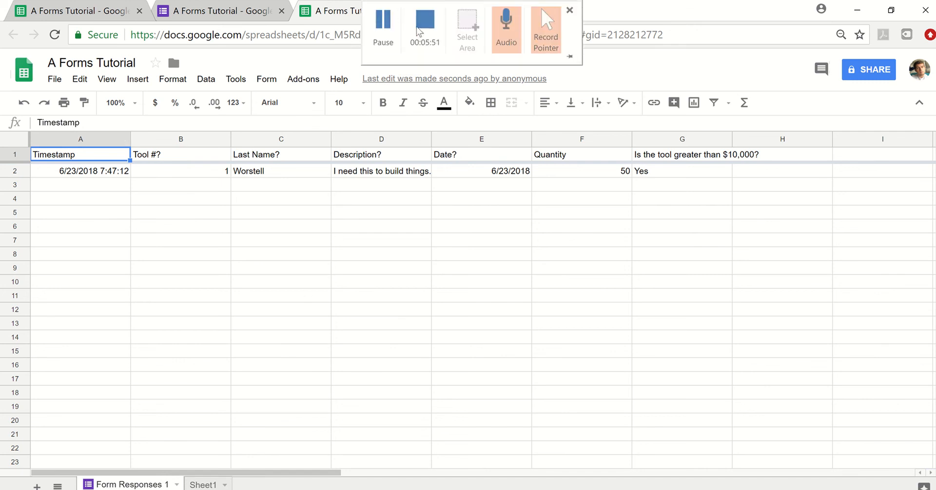